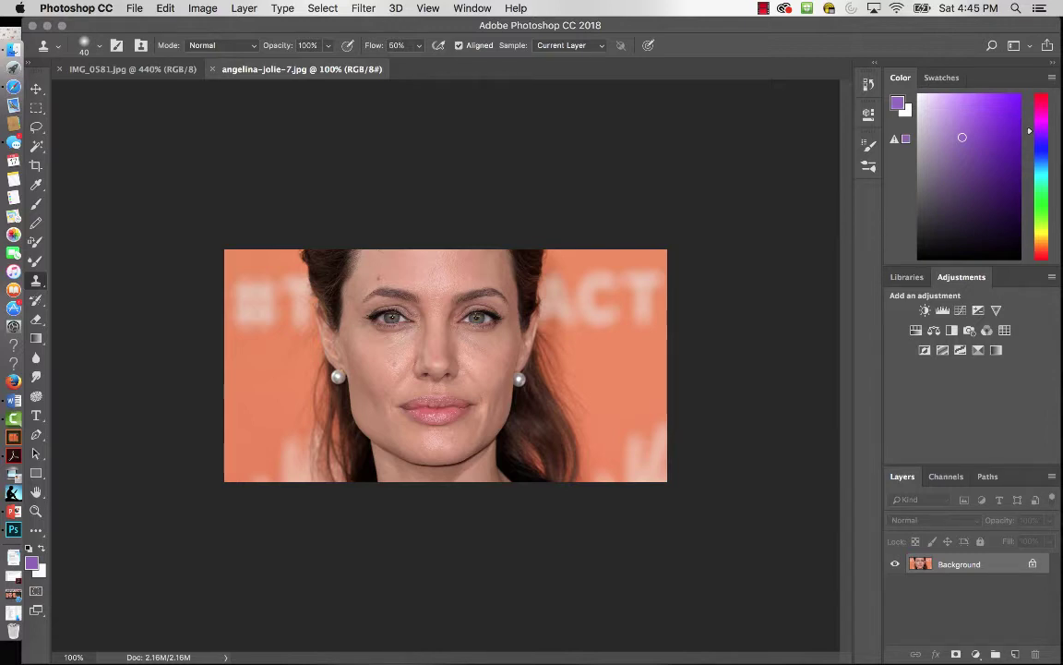
- Fit the portrait to the window and duplicate the Background layer
{"action": "key", "text": "super+0"}
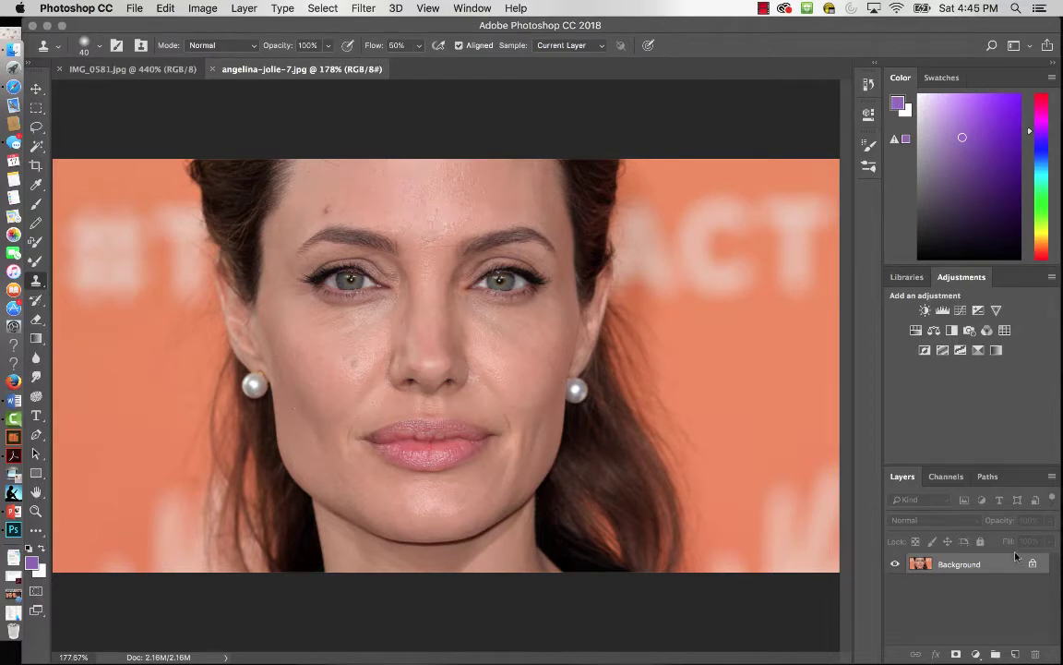
{"action": "key", "text": "super+j"}
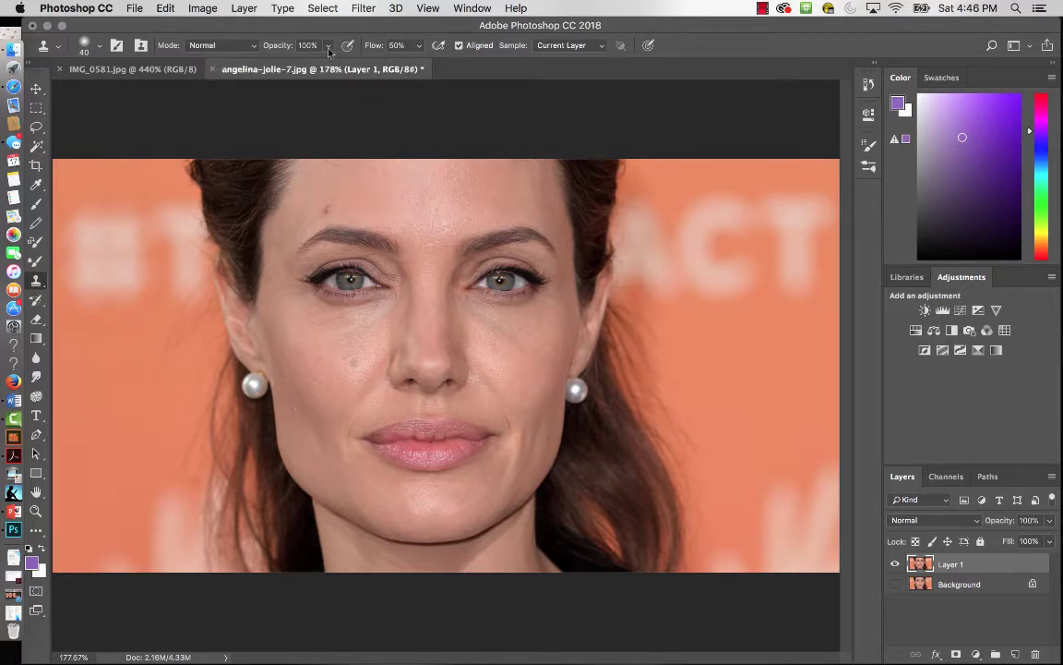
- Try the Clone Stamp's opacity at 55%, 50% and 80%, and return it to 100%
{"action": "left_click", "coordinate": [327, 46]}
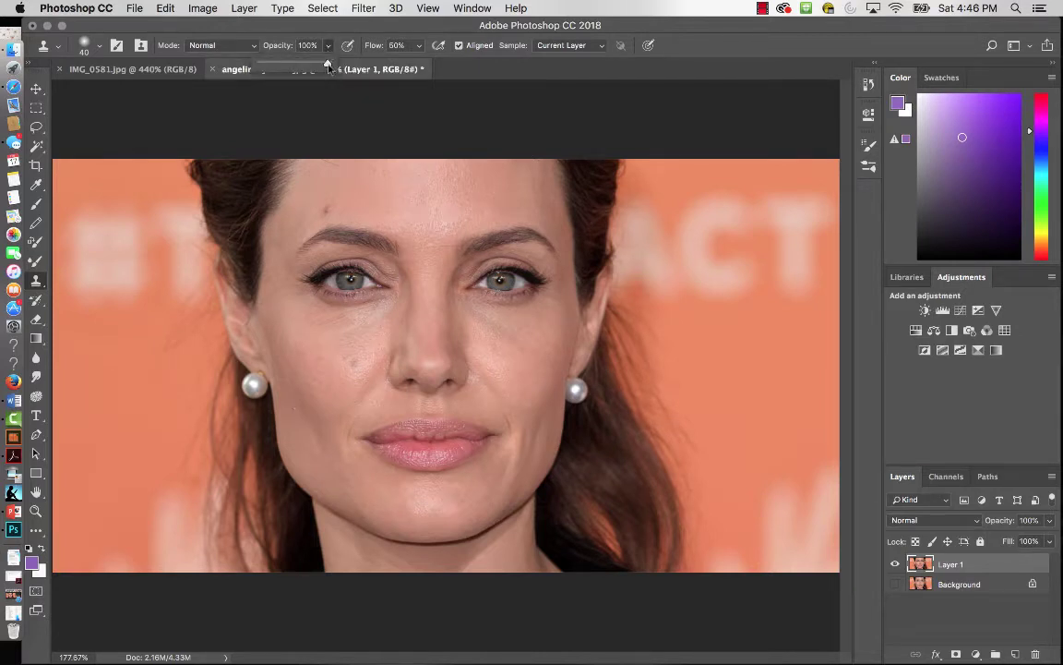
{"action": "left_click_drag", "start_coordinate": [328, 68], "coordinate": [297, 71]}
{"action": "left_click", "coordinate": [300, 90]}
{"action": "left_click", "coordinate": [654, 240]}
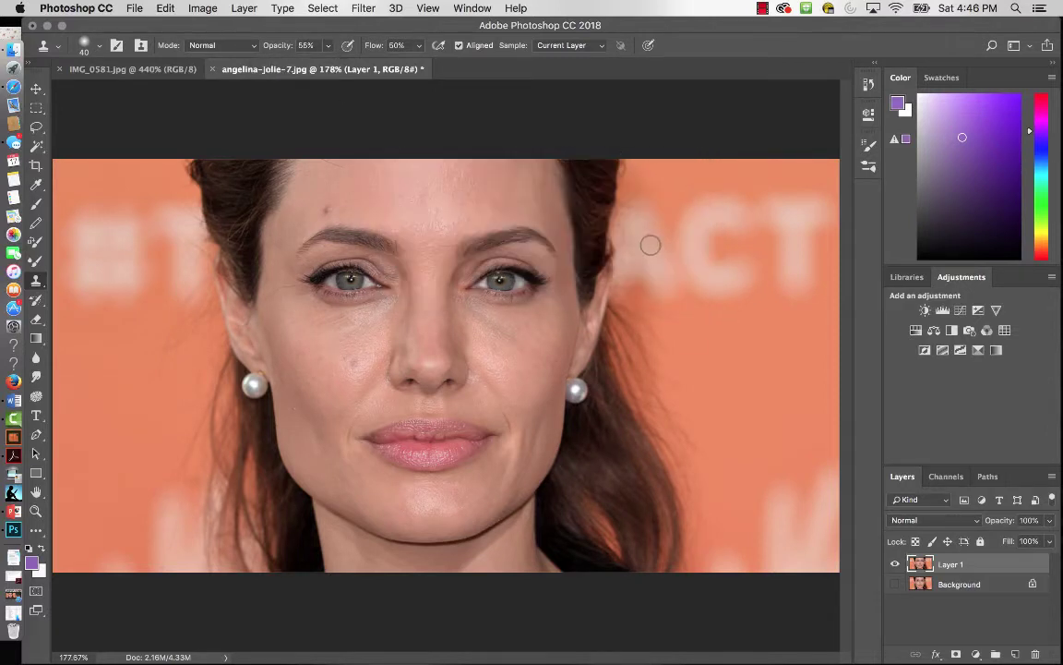
{"action": "key", "text": "5"}
{"action": "key", "text": "8"}
{"action": "key", "text": "0"}
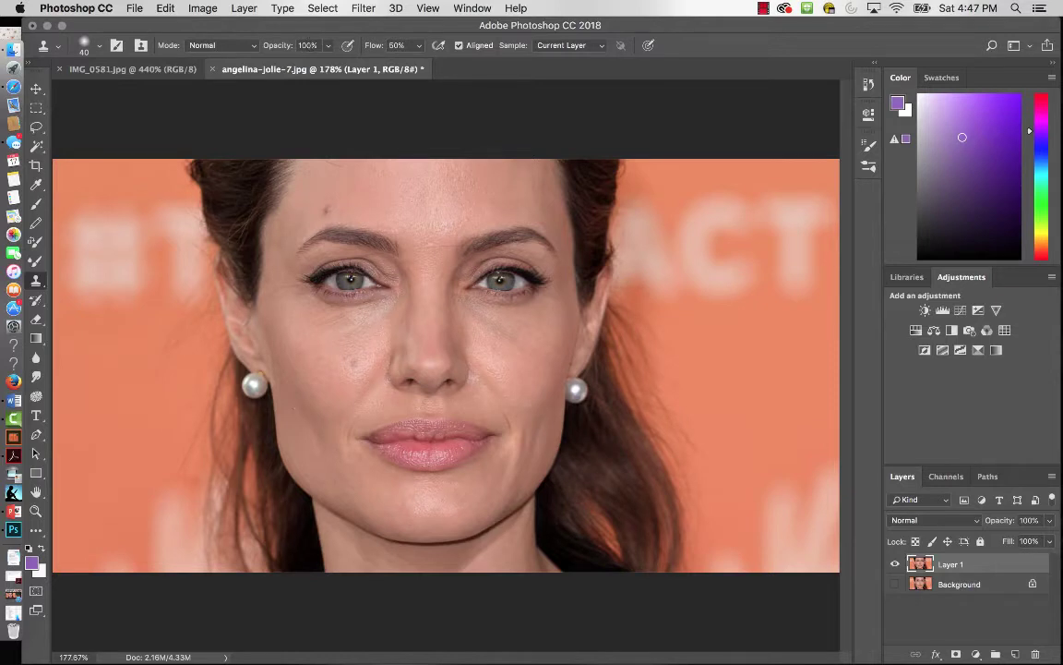
- Set the Clone Stamp to 50% opacity and 50% flow with a Soft Round brush
{"action": "key", "text": "5"}
{"action": "key", "text": "shift+7"}
{"action": "key", "text": "shift+8"}
{"action": "left_click", "coordinate": [100, 51]}
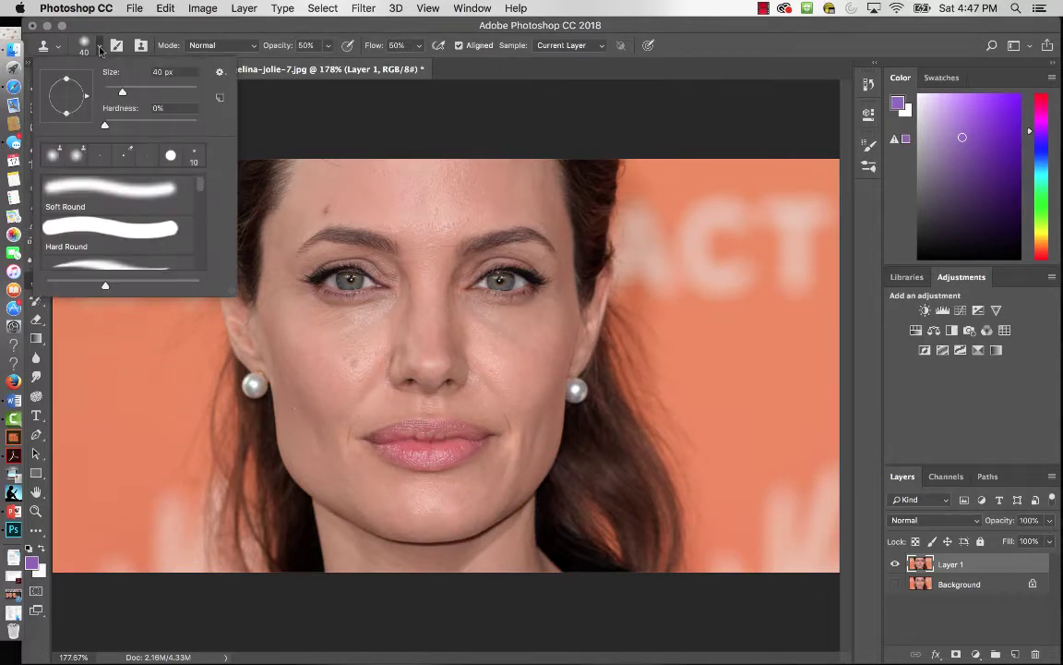
{"action": "double_click", "coordinate": [68, 188]}
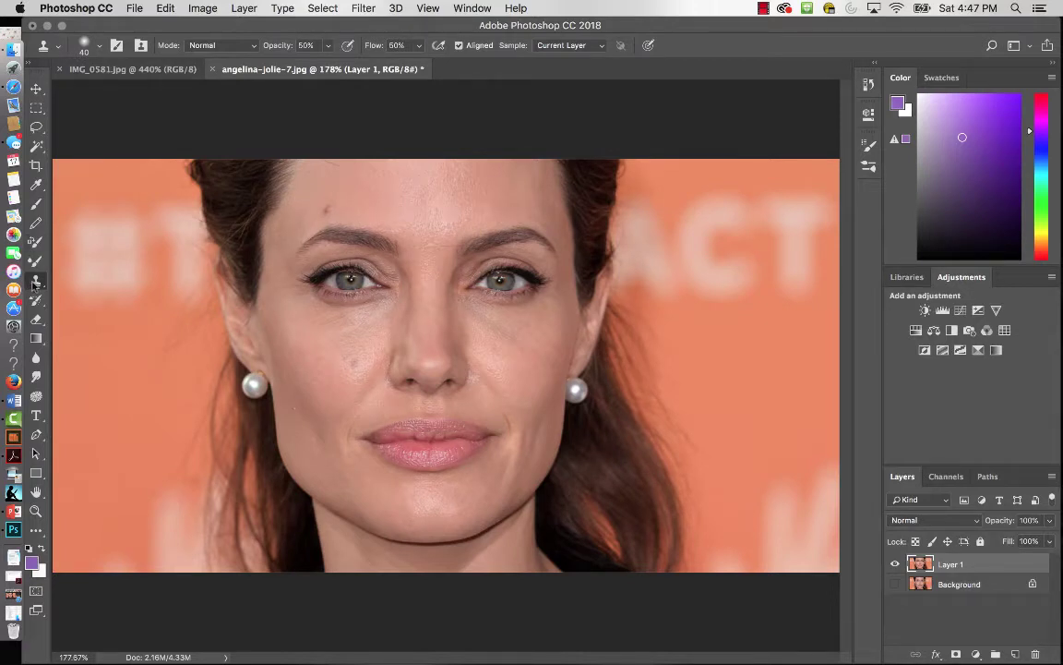
- Sample clean forehead skin and clone it over the dark mole above the eyebrow
{"action": "left_click", "coordinate": [347, 206], "text": "alt"}
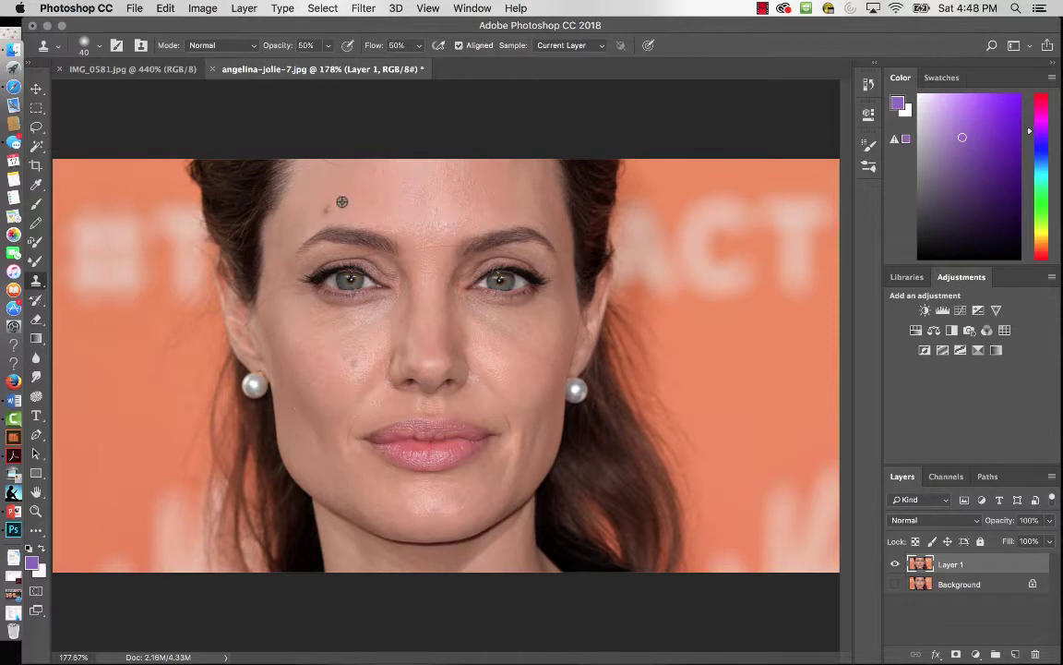
{"action": "left_click", "coordinate": [325, 209]}
{"action": "mouse_move", "coordinate": [326, 215]}
{"action": "left_mouse_down"}
{"action": "mouse_move", "coordinate": [370, 203]}
{"action": "mouse_move", "coordinate": [310, 213]}
{"action": "mouse_move", "coordinate": [402, 186]}
{"action": "left_mouse_up"}
- Clone nearby skin over the dark spots on the cheek beside the nose, comparing the last stroke with and without it
{"action": "left_click_drag", "start_coordinate": [360, 358], "coordinate": [367, 349]}
{"action": "left_click", "coordinate": [365, 353], "text": "alt"}
{"action": "mouse_move", "coordinate": [366, 354]}
{"action": "left_mouse_down"}
{"action": "mouse_move", "coordinate": [349, 365]}
{"action": "mouse_move", "coordinate": [387, 346]}
{"action": "mouse_move", "coordinate": [326, 362]}
{"action": "mouse_move", "coordinate": [351, 361]}
{"action": "mouse_move", "coordinate": [356, 347]}
{"action": "mouse_move", "coordinate": [355, 364]}
{"action": "mouse_move", "coordinate": [365, 351]}
{"action": "mouse_move", "coordinate": [353, 363]}
{"action": "mouse_move", "coordinate": [361, 392]}
{"action": "mouse_move", "coordinate": [357, 348]}
{"action": "mouse_move", "coordinate": [367, 346]}
{"action": "mouse_move", "coordinate": [362, 355]}
{"action": "left_mouse_up"}
{"action": "key", "text": "bracketleft"}
{"action": "key", "text": "bracketleft"}
{"action": "left_click", "coordinate": [365, 348], "text": "alt"}
{"action": "key", "text": "super+z"}
{"action": "key", "text": "super+z"}
{"action": "key", "text": "super+z"}
{"action": "key", "text": "super+z"}
- Stamp out the remaining small blemishes on the cheeks, chin and forehead
{"action": "left_click", "coordinate": [494, 359]}
{"action": "left_click", "coordinate": [439, 501]}
{"action": "left_click", "coordinate": [338, 357]}
{"action": "left_click", "coordinate": [338, 347]}
{"action": "left_click", "coordinate": [384, 360]}
{"action": "left_click_drag", "start_coordinate": [467, 203], "coordinate": [467, 221]}
- Duplicate the retouched Layer 1 and apply a Surface Blur with a threshold of 38 levels to the copy
{"action": "key", "text": "v"}
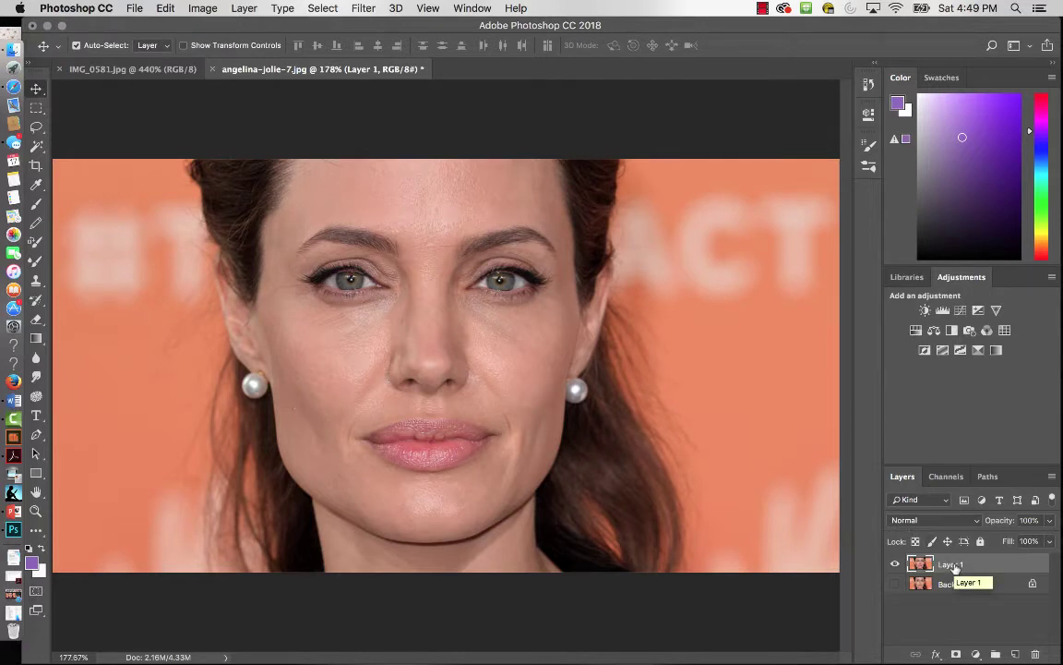
{"action": "key", "text": "super+j"}
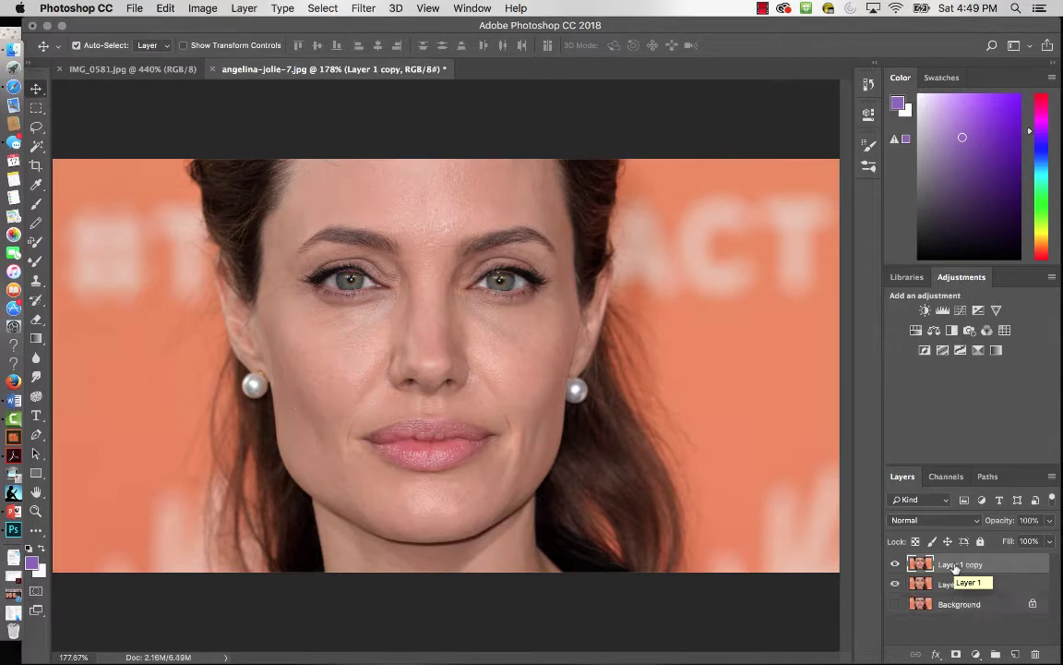
{"action": "left_click", "coordinate": [365, 8]}
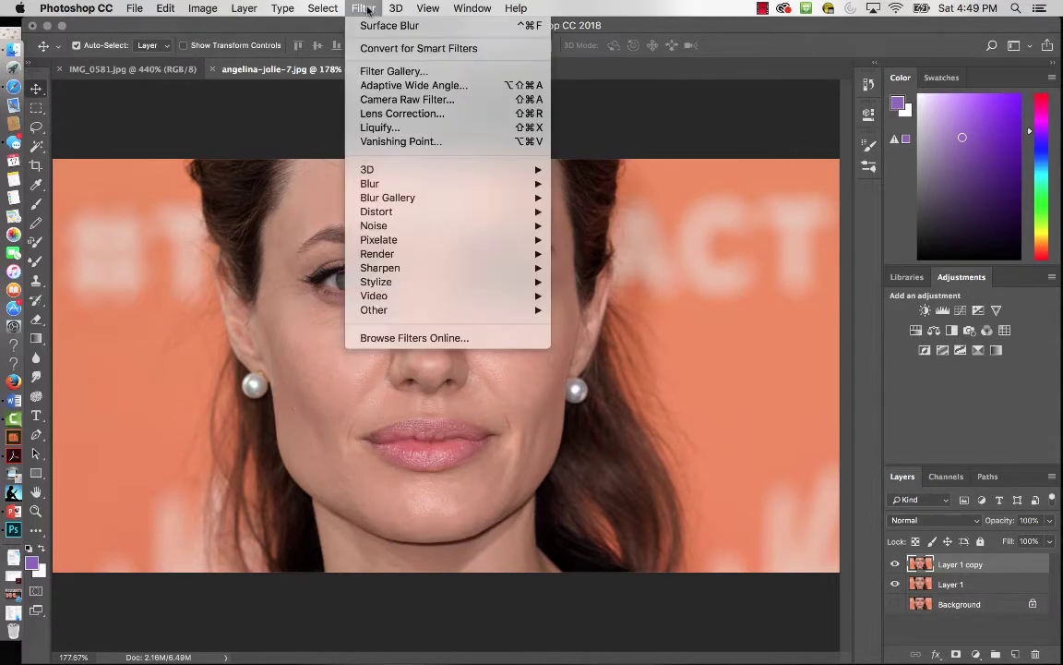
{"action": "mouse_move", "coordinate": [374, 185]}
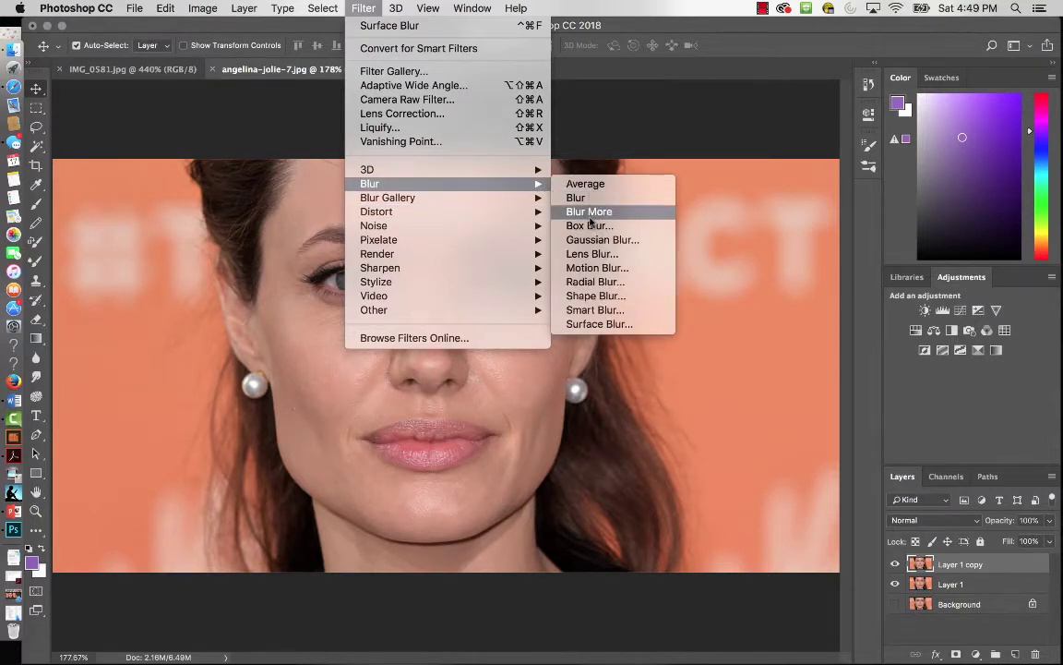
{"action": "left_click", "coordinate": [598, 325]}
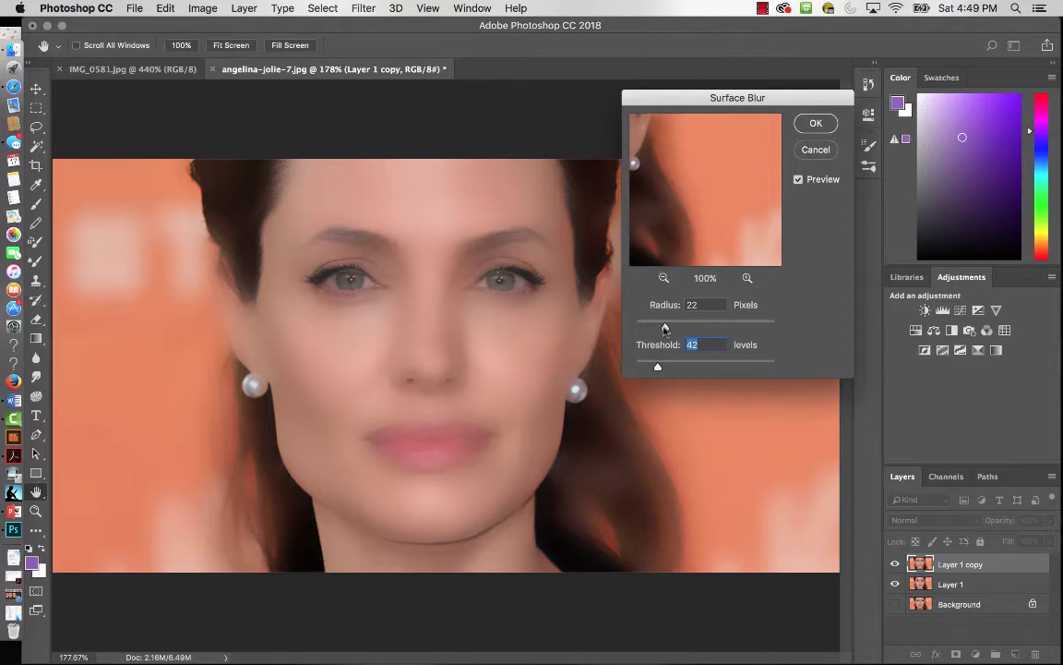
{"action": "mouse_move", "coordinate": [666, 327]}
{"action": "left_mouse_down"}
{"action": "mouse_move", "coordinate": [652, 329]}
{"action": "mouse_move", "coordinate": [663, 329]}
{"action": "left_mouse_up"}
{"action": "left_click_drag", "start_coordinate": [658, 371], "coordinate": [670, 369]}
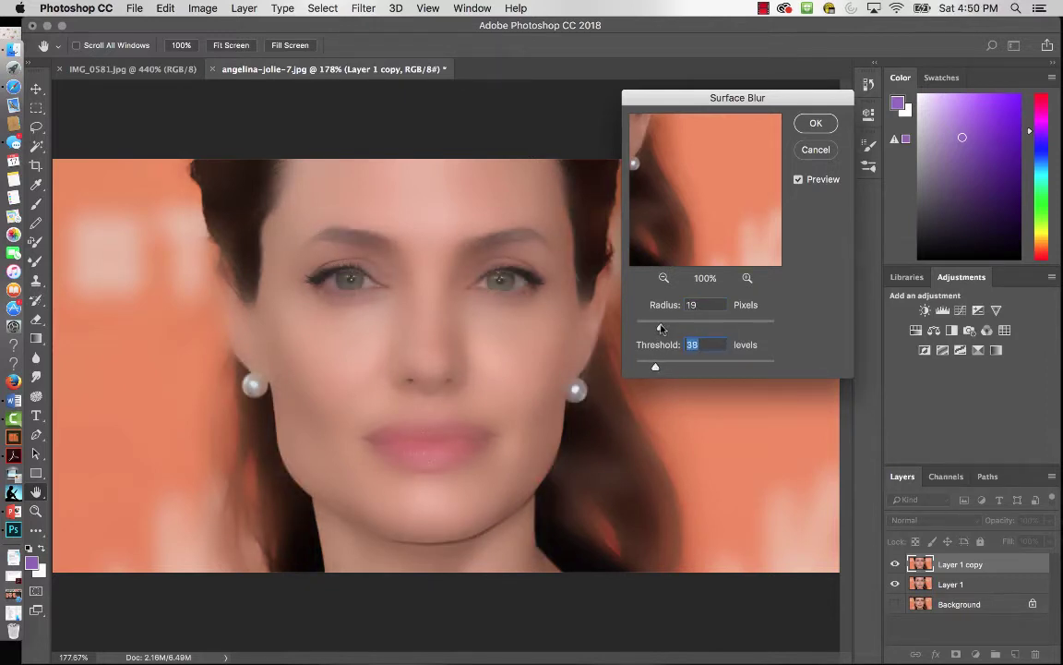
{"action": "left_click_drag", "start_coordinate": [661, 326], "coordinate": [659, 327]}
{"action": "left_click", "coordinate": [818, 122]}
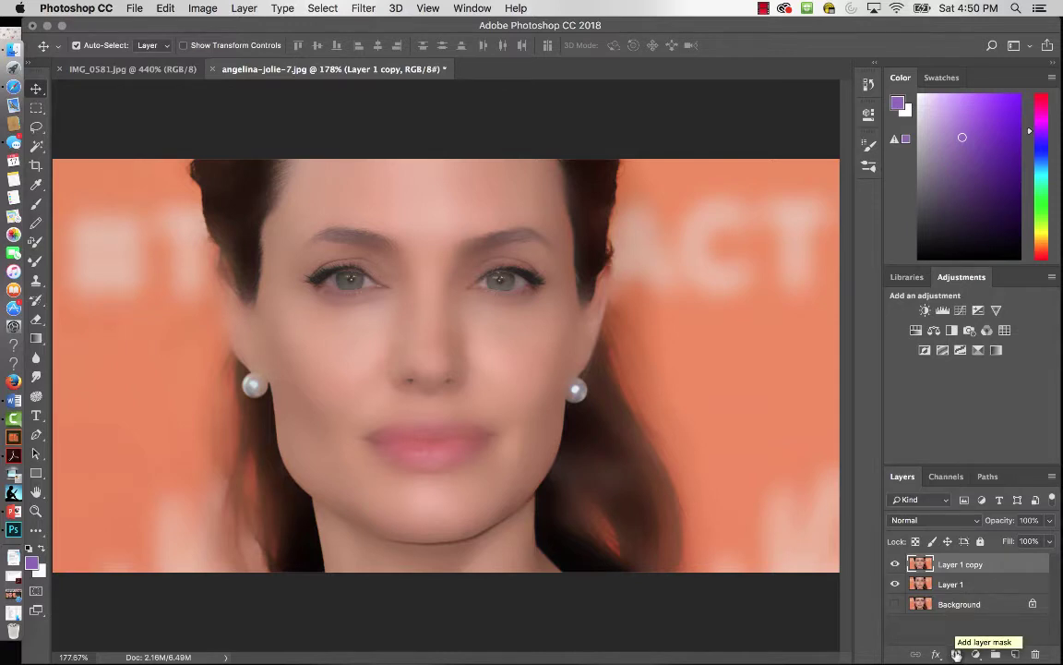
- Hide the blurred copy with a black layer mask and enlarge the paint brush to 40 px
{"action": "left_click", "coordinate": [957, 653], "text": "alt"}
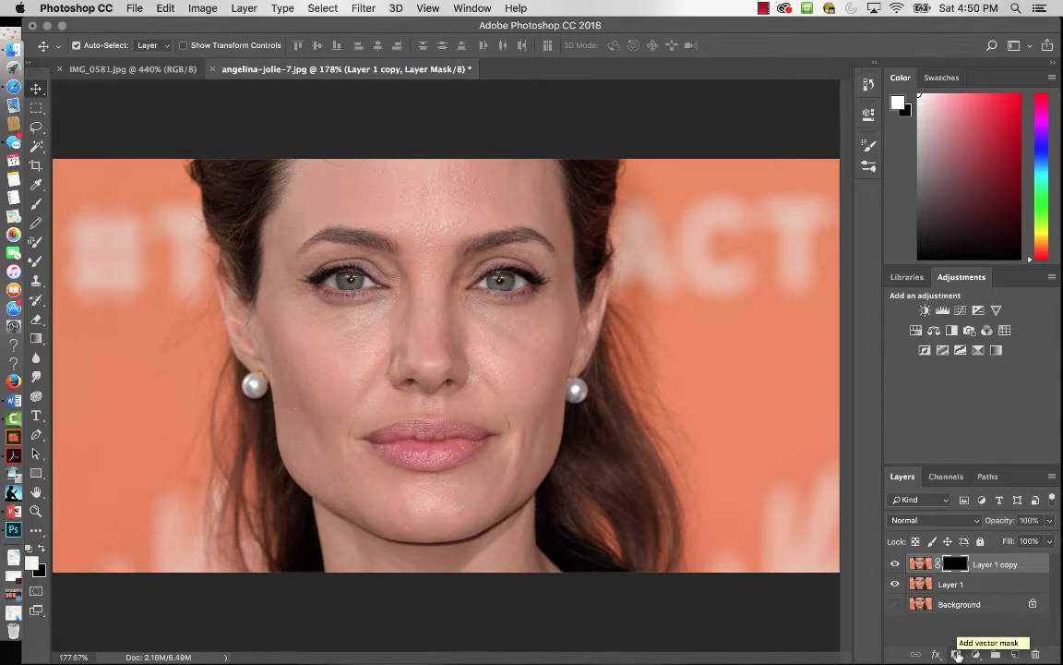
{"action": "key", "text": "b"}
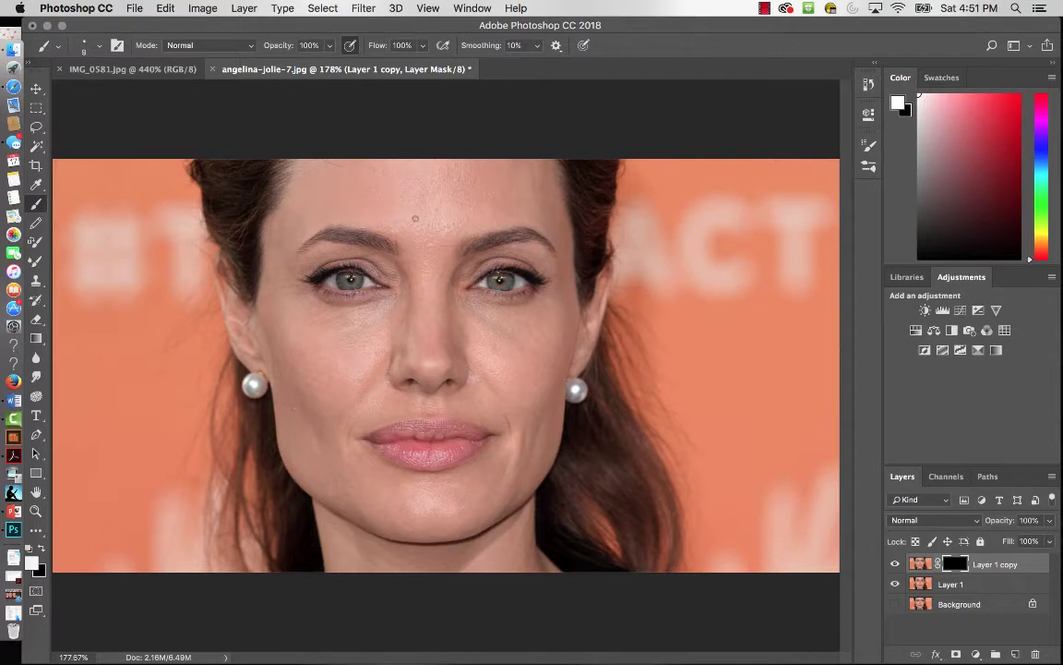
{"action": "key", "text": "bracketright"}
{"action": "key", "text": "bracketright"}
{"action": "key", "text": "bracketright"}
{"action": "key", "text": "bracketright"}
{"action": "key", "text": "bracketright"}
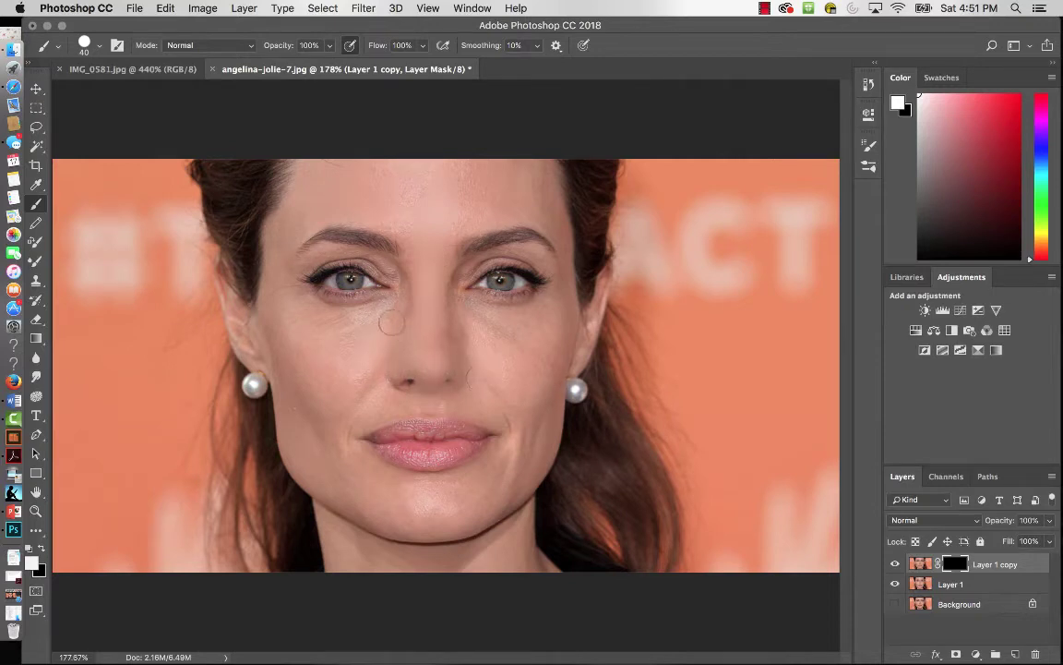
- Undo the full-strength test stroke under the eye and set the brush's opacity and flow to 20%
{"action": "left_click_drag", "start_coordinate": [391, 321], "coordinate": [352, 291]}
{"action": "key", "text": "ctrl+z"}
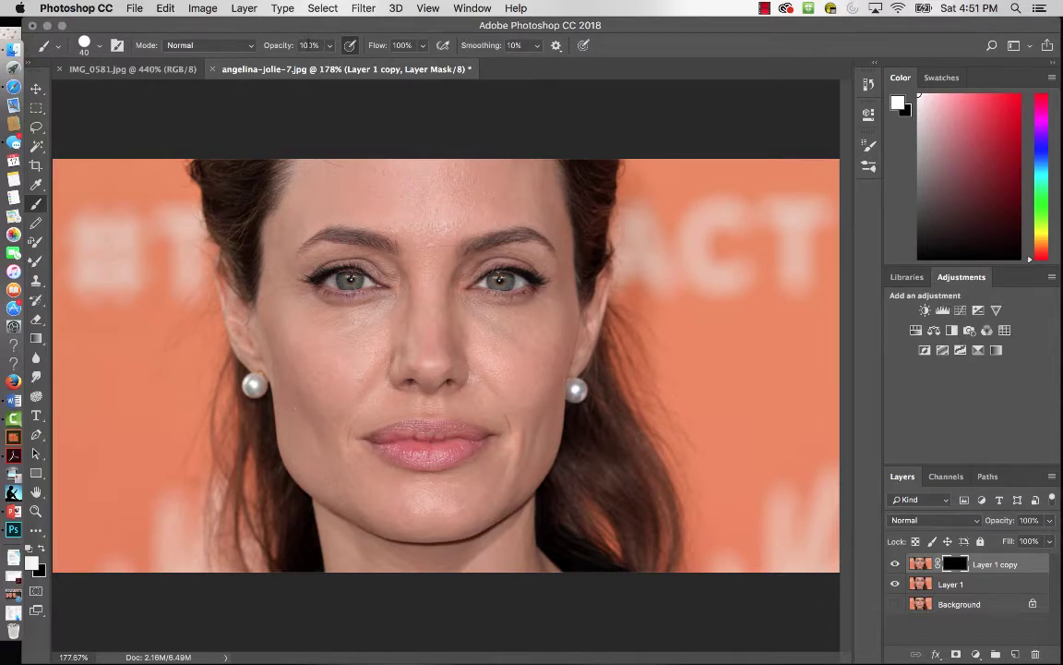
{"action": "key", "text": "2"}
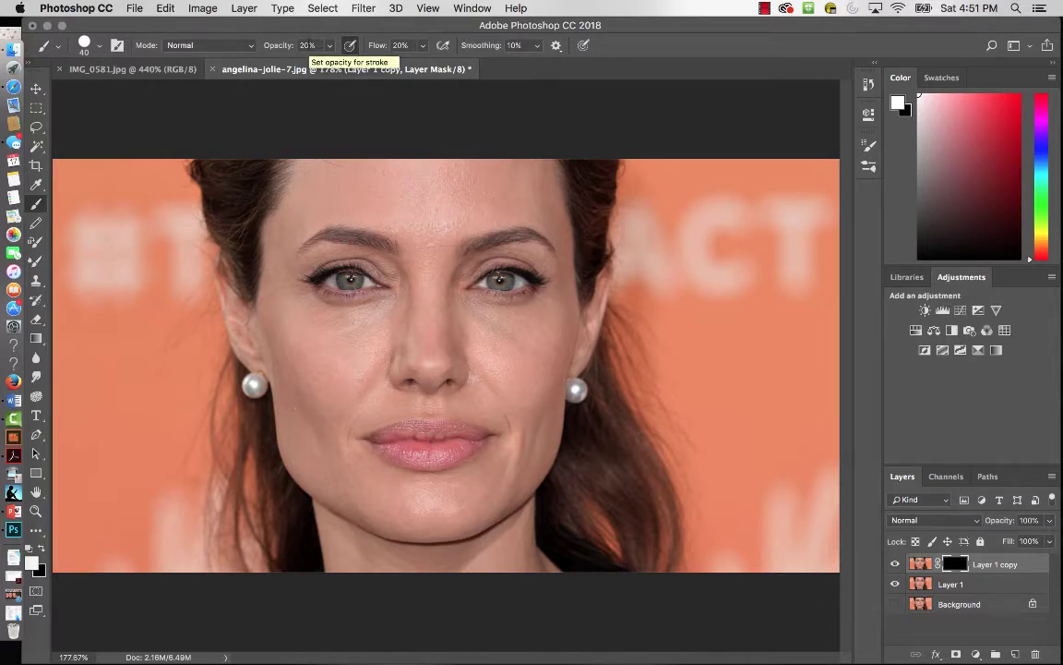
{"action": "key", "text": "shift+2"}
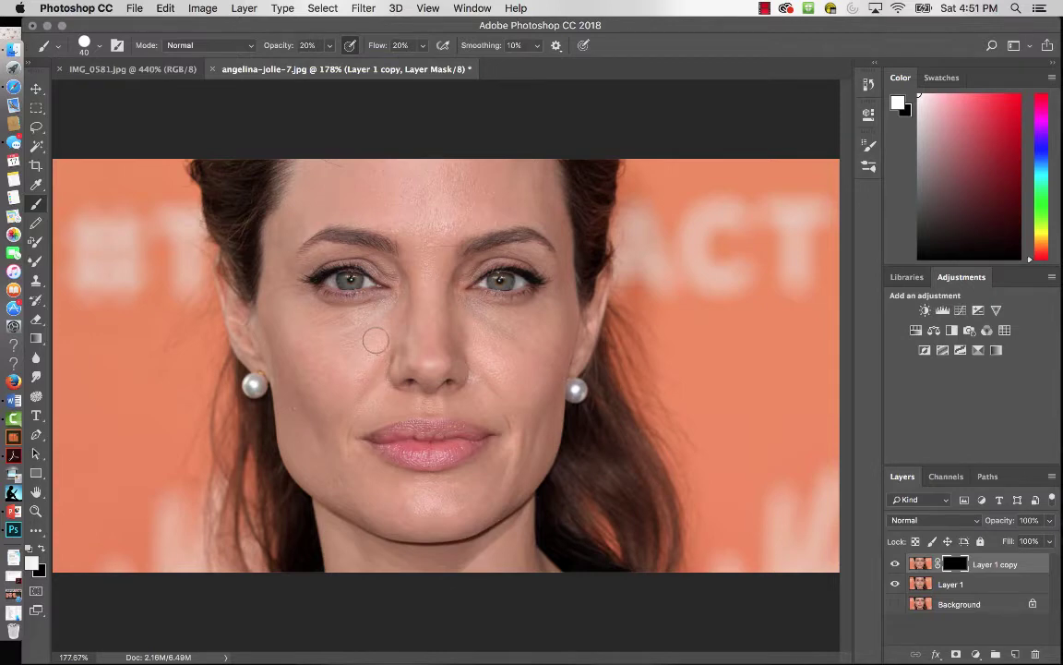
- Paint white on the mask over the cheek beside the nose with 20 px and 40 px brushes to smooth the skin
{"action": "key", "text": "z"}
{"action": "left_click_drag", "start_coordinate": [360, 348], "coordinate": [437, 363]}
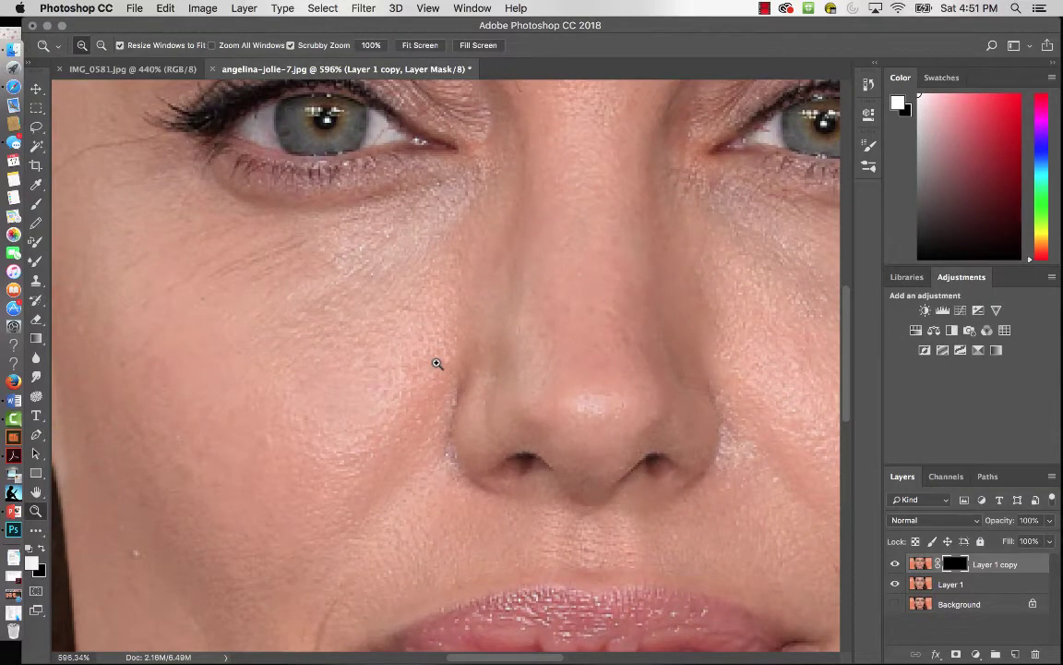
{"action": "key", "text": "b"}
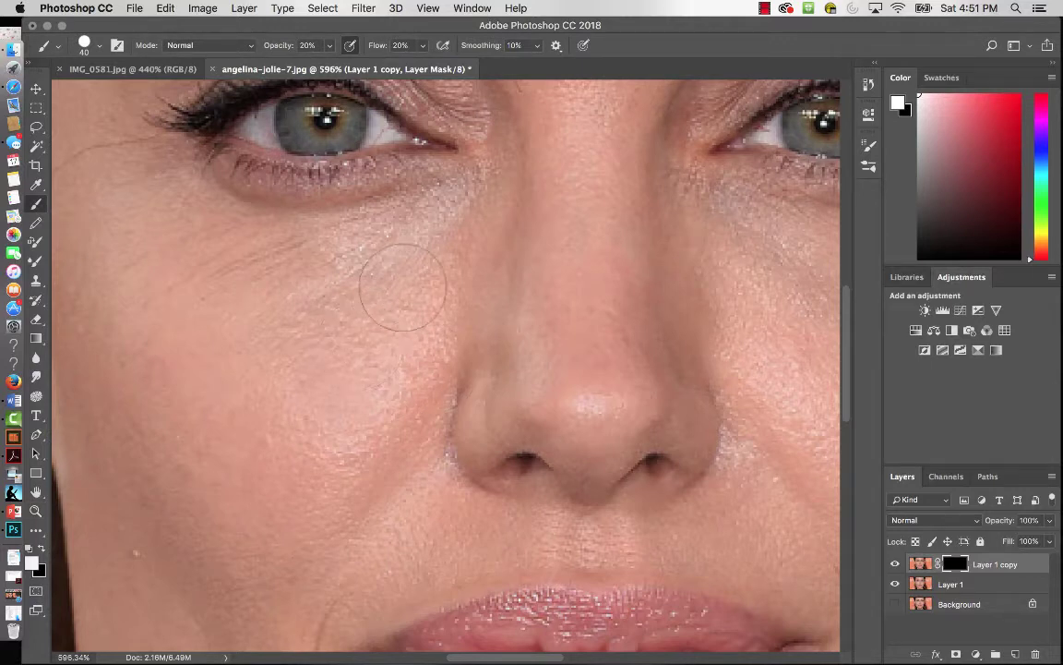
{"action": "key", "text": "bracketleft"}
{"action": "key", "text": "bracketleft"}
{"action": "key", "text": "bracketleft"}
{"action": "key", "text": "bracketleft"}
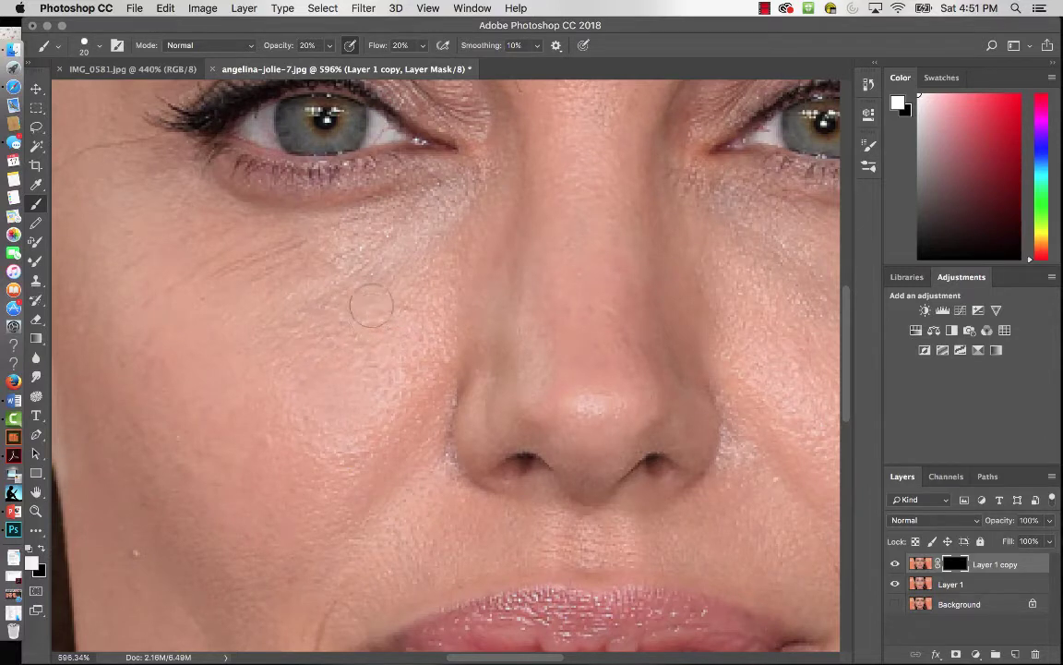
{"action": "mouse_move", "coordinate": [287, 377]}
{"action": "left_mouse_down"}
{"action": "mouse_move", "coordinate": [314, 365]}
{"action": "mouse_move", "coordinate": [283, 401]}
{"action": "mouse_move", "coordinate": [336, 371]}
{"action": "mouse_move", "coordinate": [348, 454]}
{"action": "mouse_move", "coordinate": [371, 406]}
{"action": "mouse_move", "coordinate": [394, 422]}
{"action": "mouse_move", "coordinate": [400, 382]}
{"action": "left_mouse_up"}
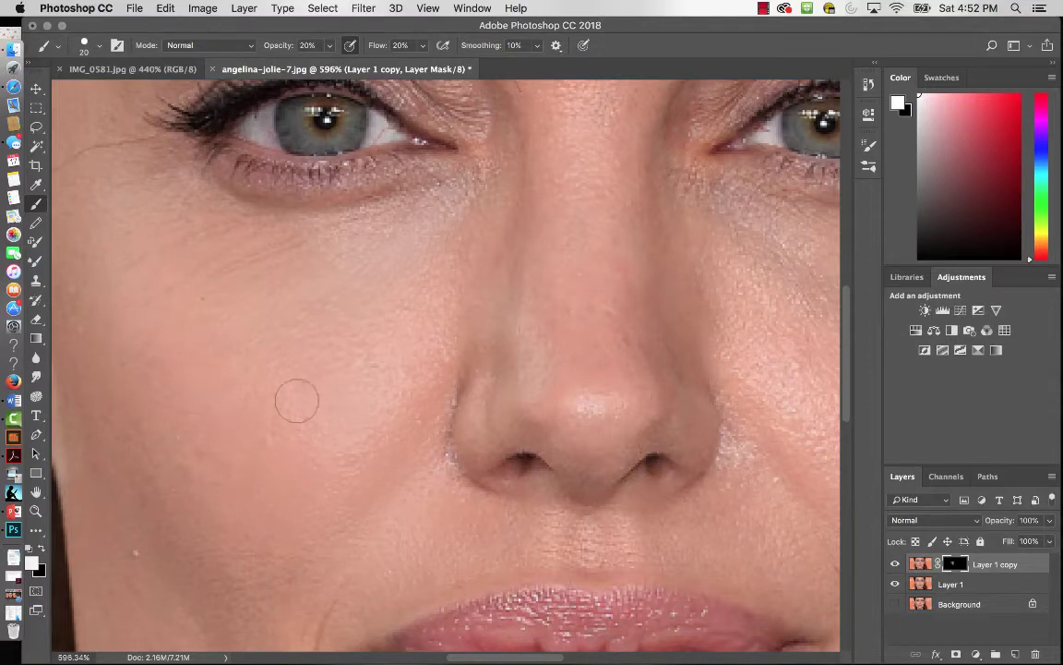
{"action": "key", "text": "bracketright"}
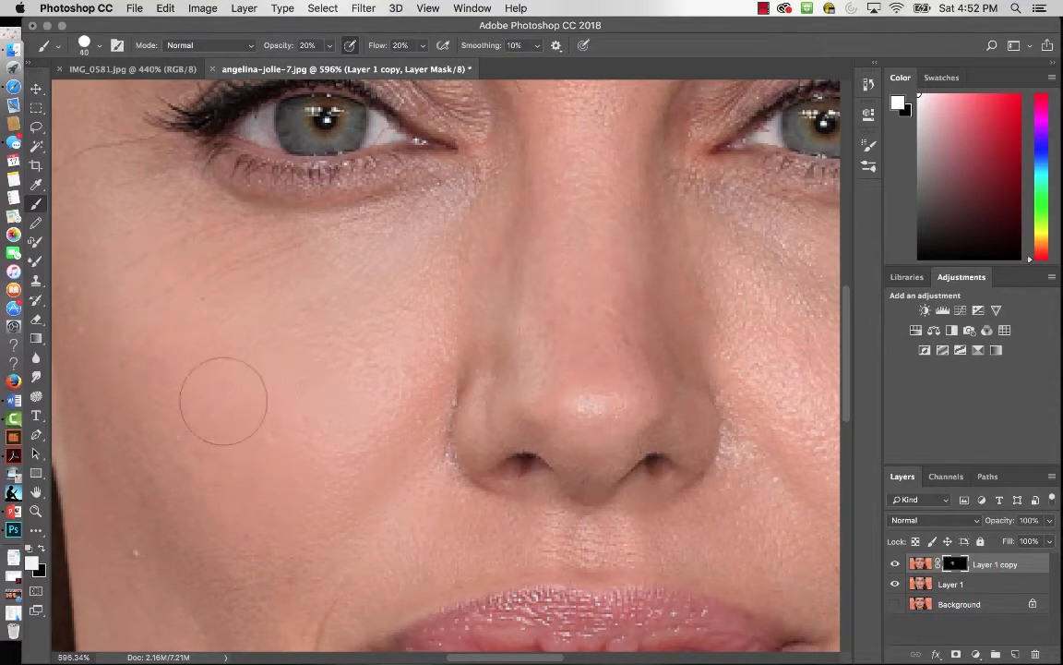
{"action": "key", "text": "bracketright"}
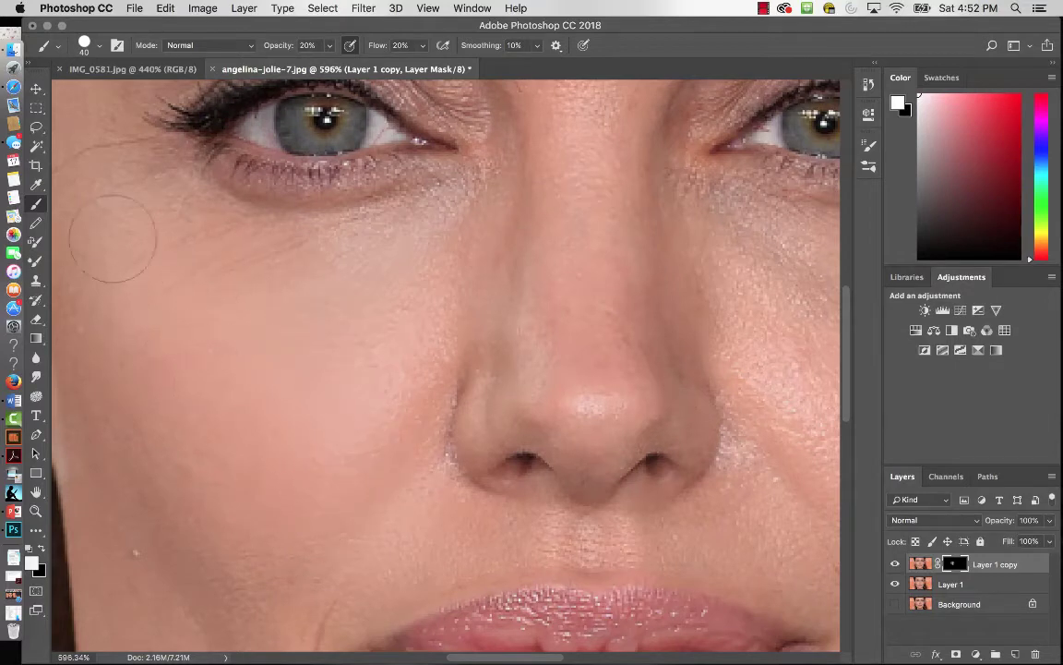
- Smooth the skin under the eye and down the cheek toward the mouth by painting the mask with a 25 px brush
{"action": "key", "text": "space"}
{"action": "left_click_drag", "start_coordinate": [221, 378], "coordinate": [403, 475]}
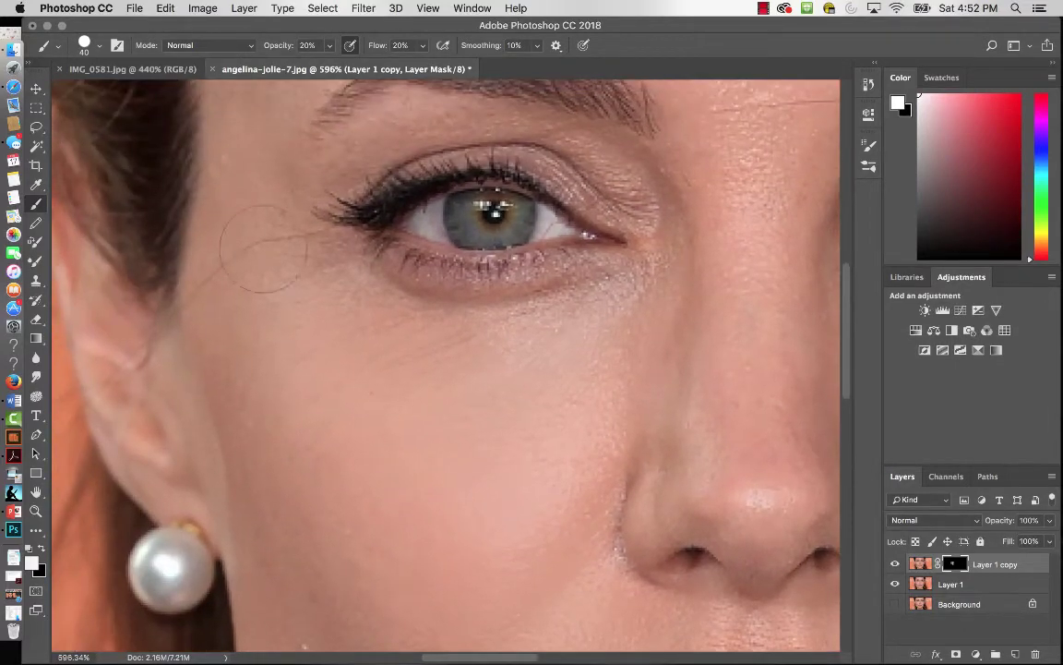
{"action": "key", "text": "bracketleft"}
{"action": "key", "text": "bracketleft"}
{"action": "key", "text": "bracketleft"}
{"action": "mouse_move", "coordinate": [407, 329]}
{"action": "left_mouse_down"}
{"action": "mouse_move", "coordinate": [361, 369]}
{"action": "mouse_move", "coordinate": [554, 338]}
{"action": "left_mouse_up"}
{"action": "mouse_move", "coordinate": [519, 499]}
{"action": "left_mouse_down"}
{"action": "mouse_move", "coordinate": [458, 218]}
{"action": "mouse_move", "coordinate": [419, 191]}
{"action": "left_mouse_up"}
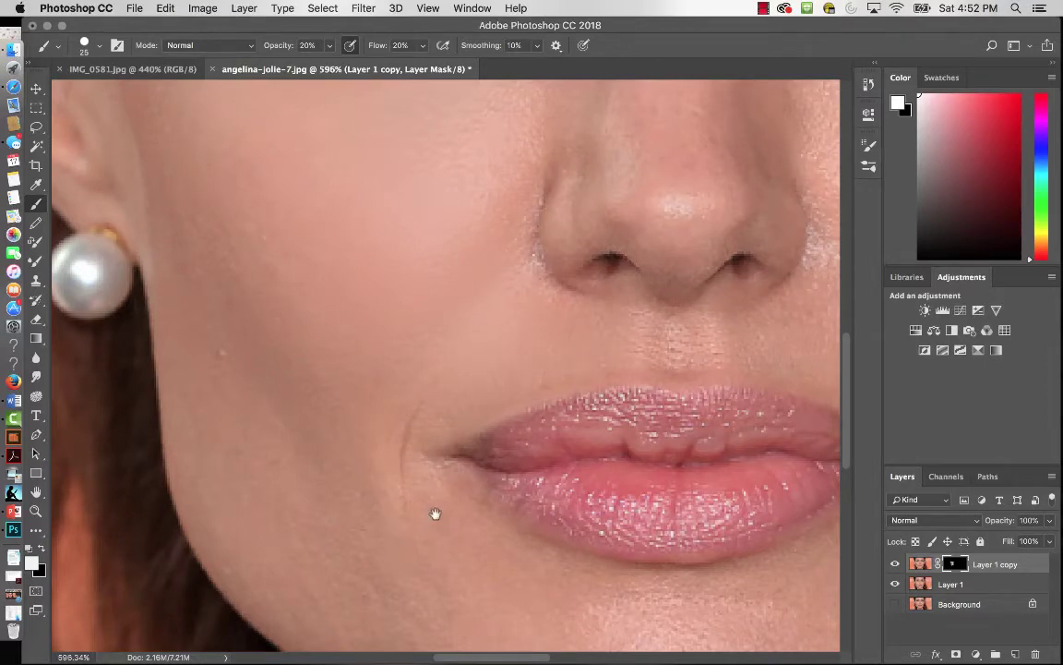
{"action": "left_click_drag", "start_coordinate": [437, 508], "coordinate": [397, 330]}
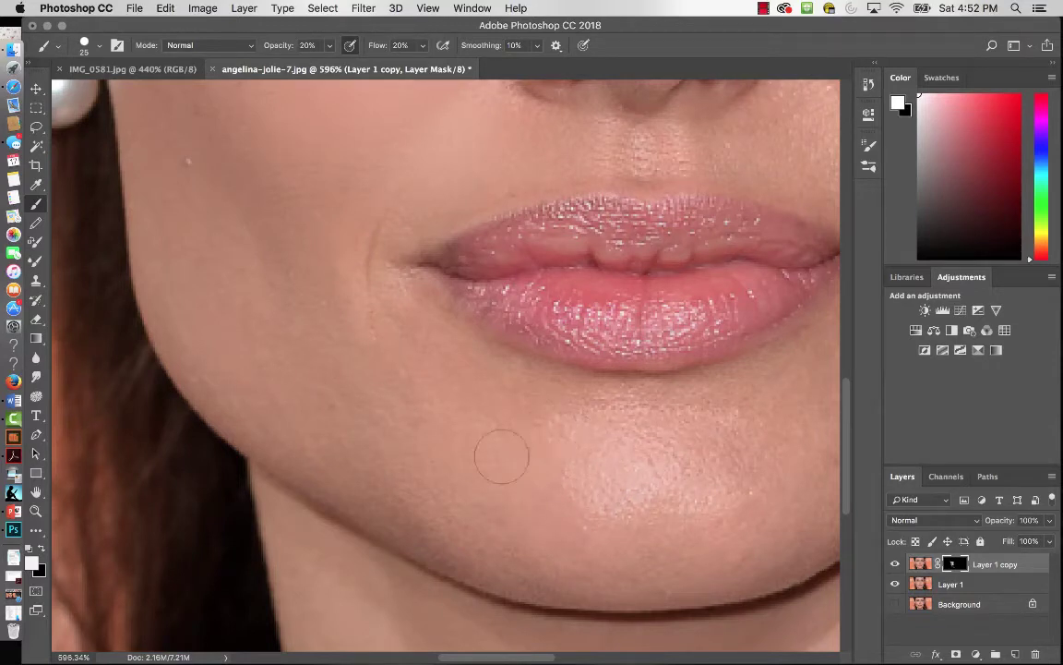
- Compare the whole face with and without smoothing by toggling the visibility of the masked blur layer
{"action": "key", "text": "z"}
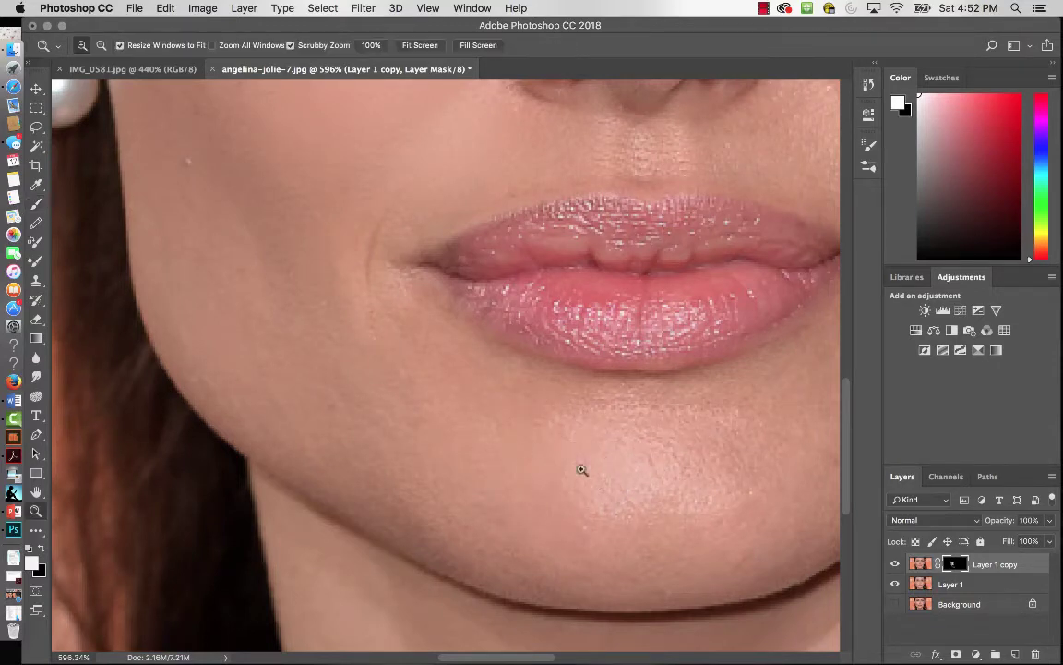
{"action": "left_click_drag", "start_coordinate": [462, 361], "coordinate": [390, 368]}
{"action": "key", "text": "b"}
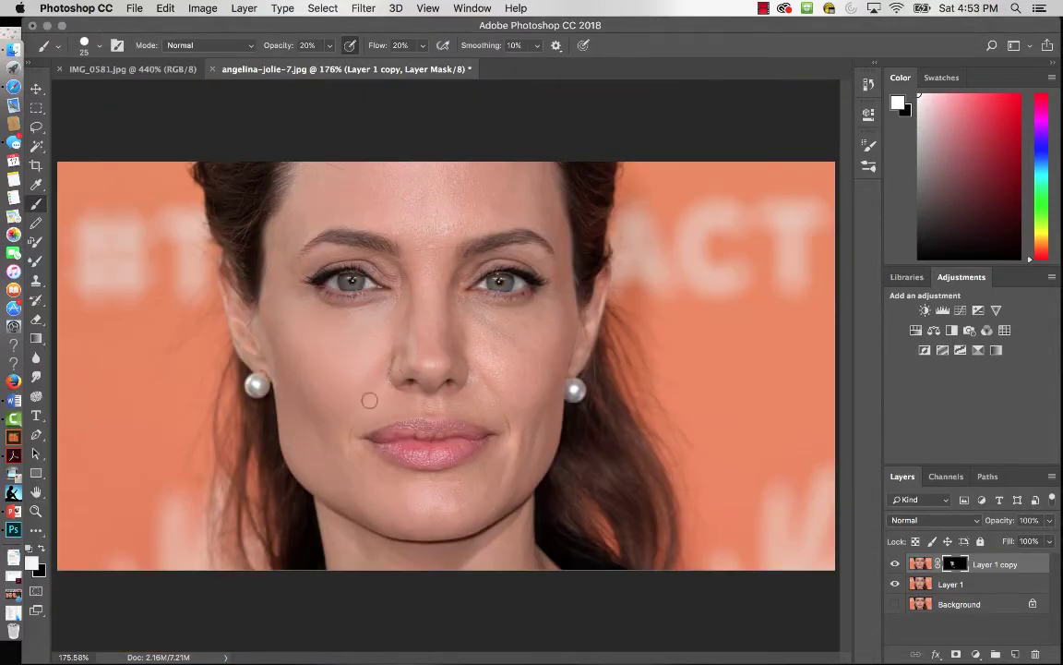
{"action": "left_click", "coordinate": [895, 563]}
{"action": "left_click", "coordinate": [896, 563]}
{"action": "left_click", "coordinate": [896, 565]}
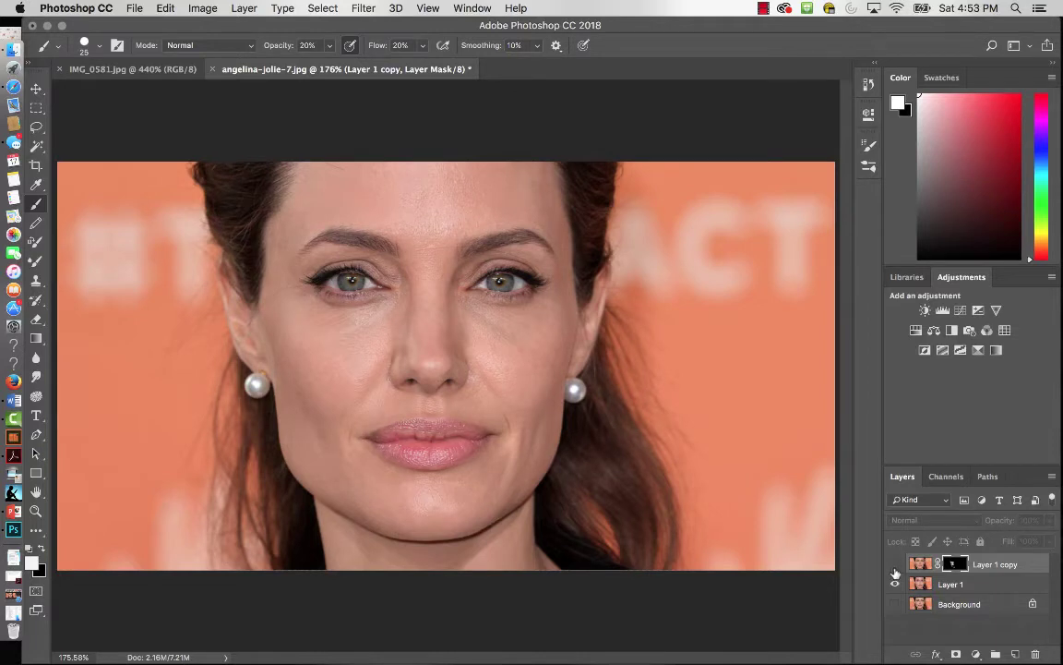
{"action": "left_click", "coordinate": [895, 565]}
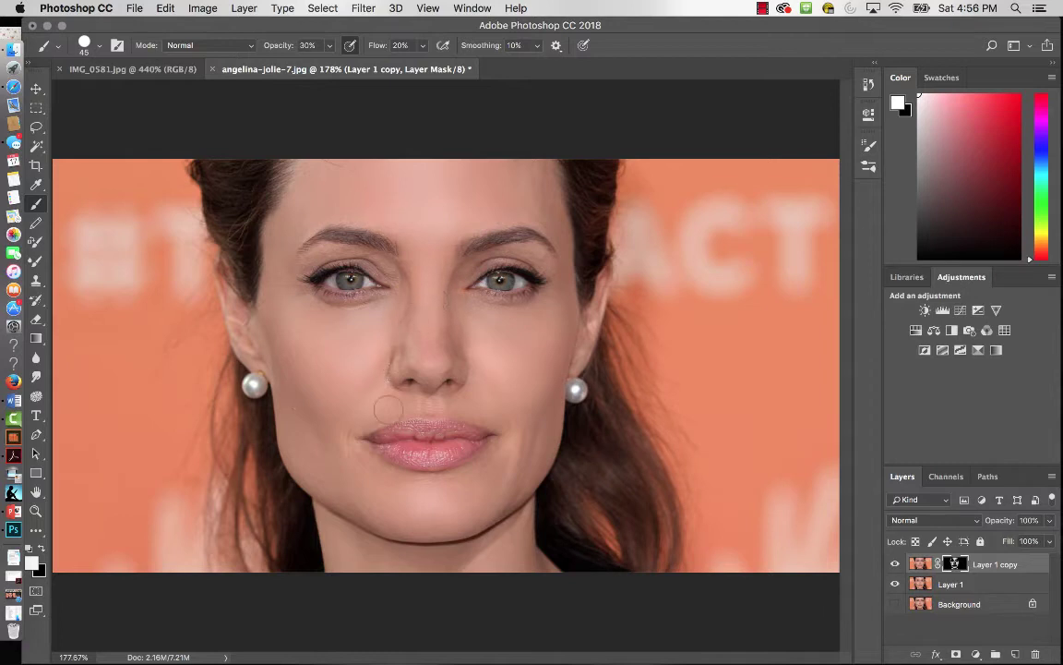
{"action": "left_click", "coordinate": [896, 564]}
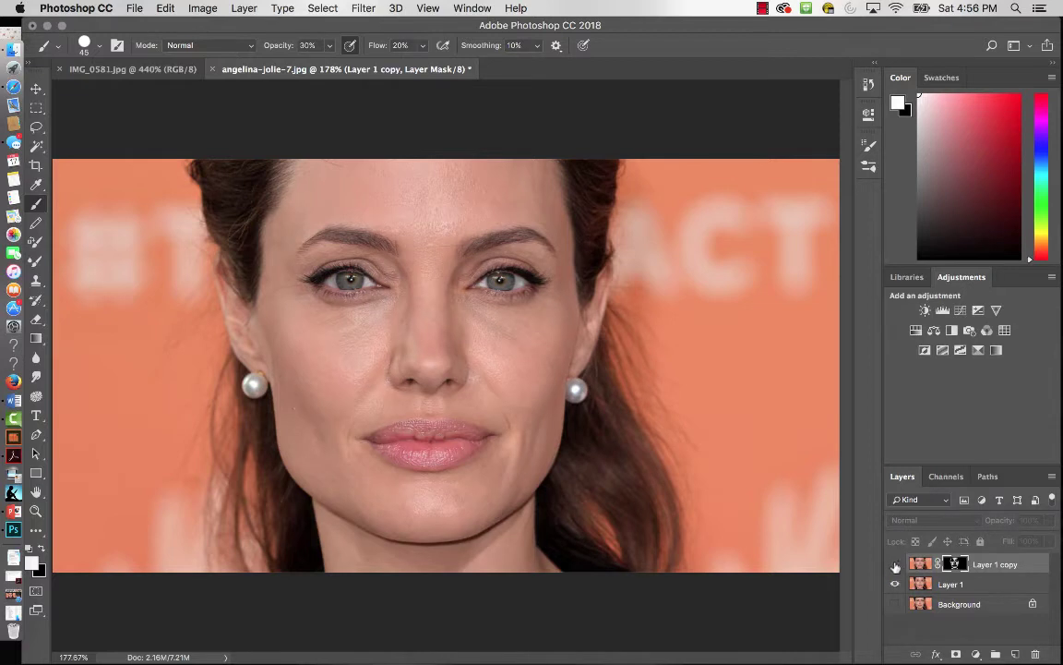
- Recheck the skin smoothing by repeatedly hiding and showing the masked Layer 1 copy, leaving it visible
{"action": "left_click", "coordinate": [896, 565]}
{"action": "left_click", "coordinate": [896, 565]}
{"action": "left_click", "coordinate": [895, 565]}
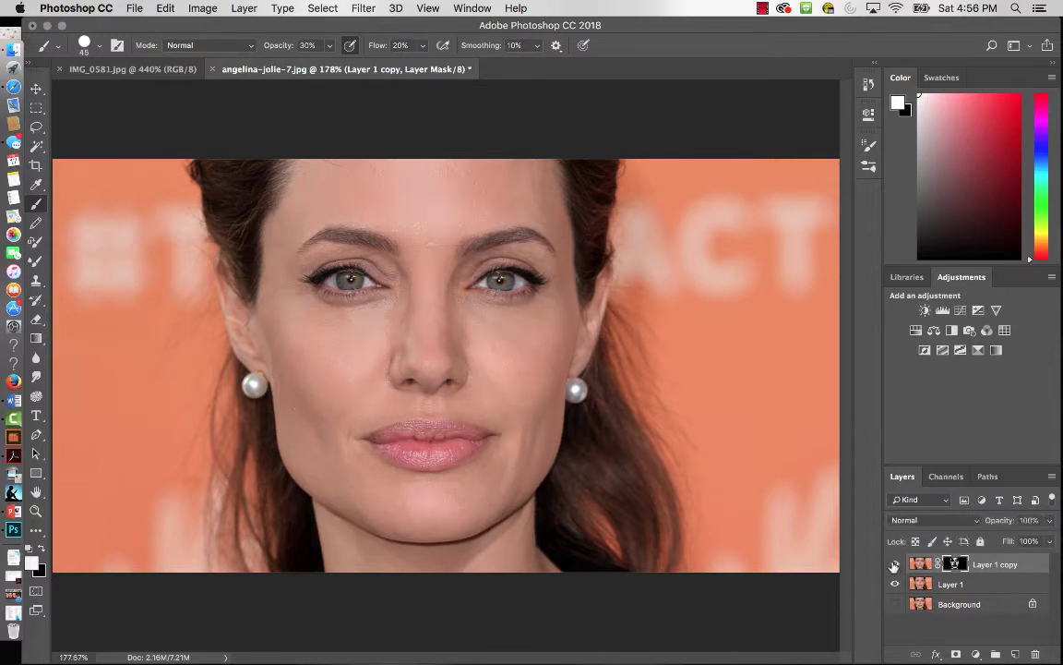
{"action": "left_click", "coordinate": [895, 565]}
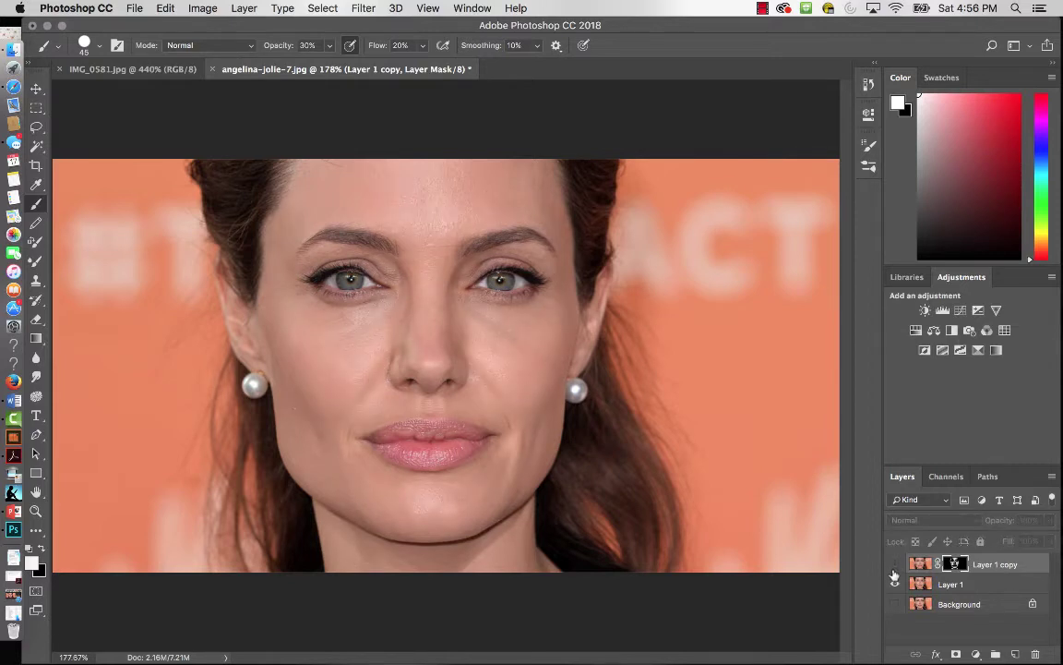
{"action": "left_click", "coordinate": [894, 565]}
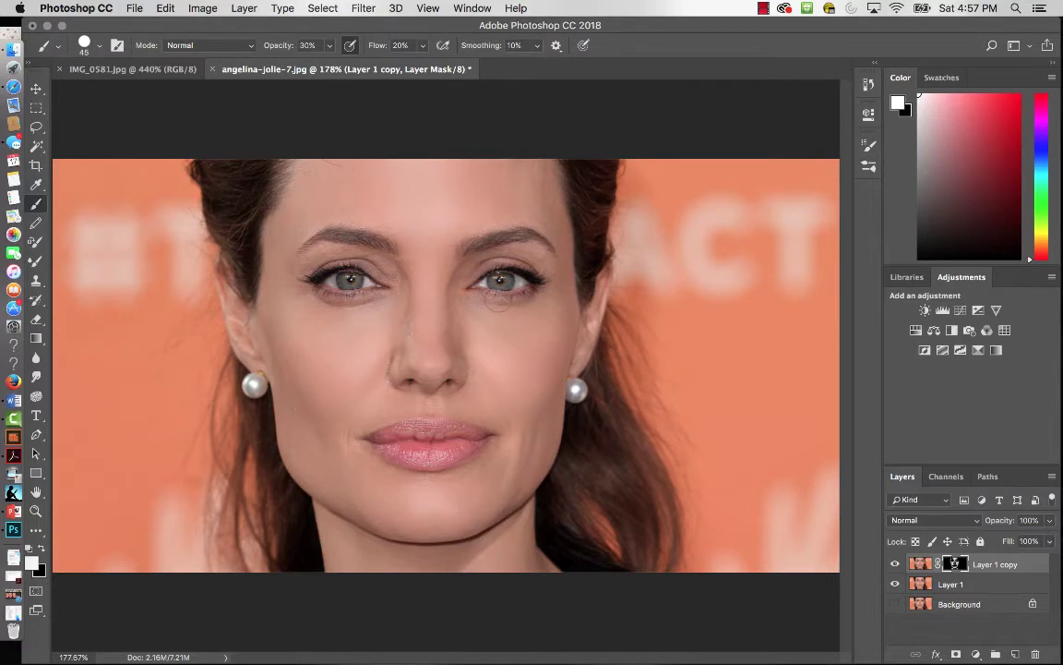
- Duplicate Layer 1 beneath the masked blur layer and try the Vivid Light blend mode on the duplicate
{"action": "left_click", "coordinate": [950, 586]}
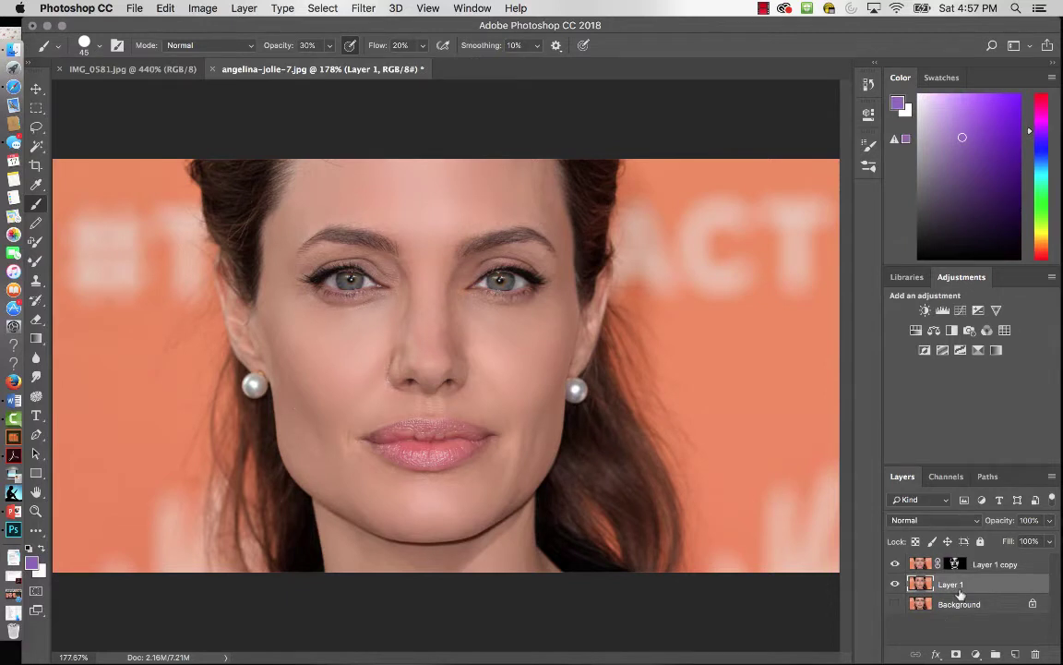
{"action": "key", "text": "super+j"}
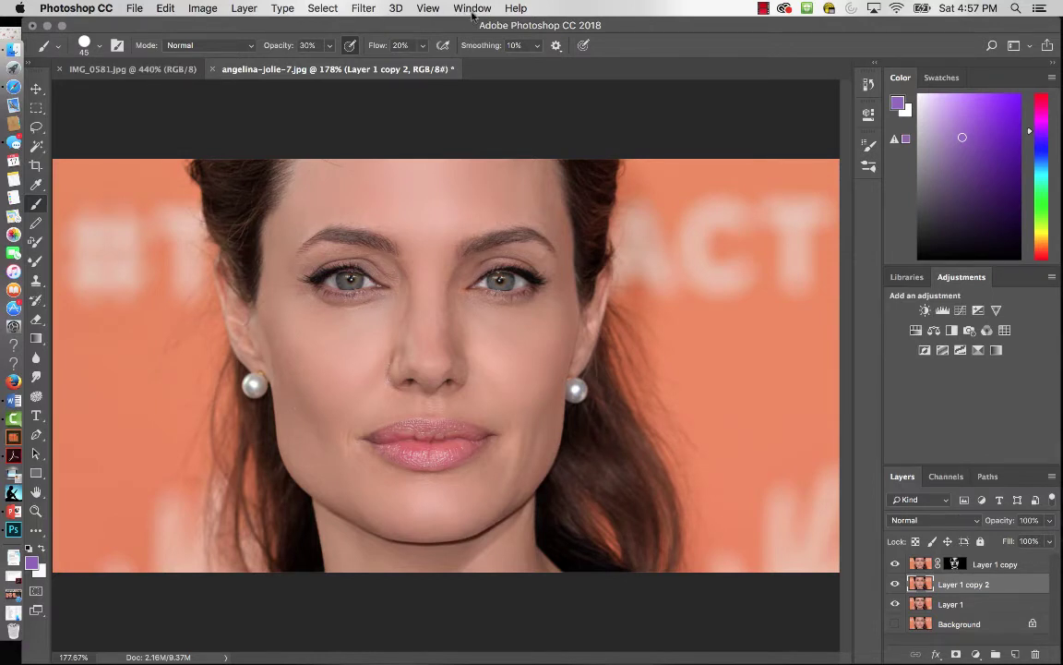
{"action": "left_click", "coordinate": [976, 522]}
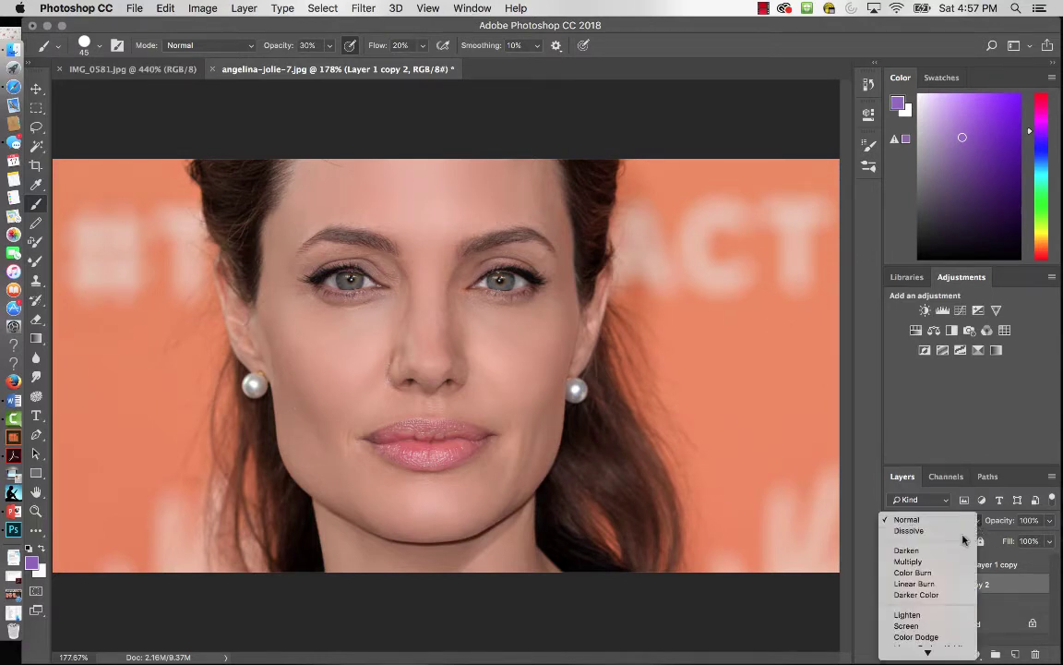
{"action": "mouse_move", "coordinate": [927, 653]}
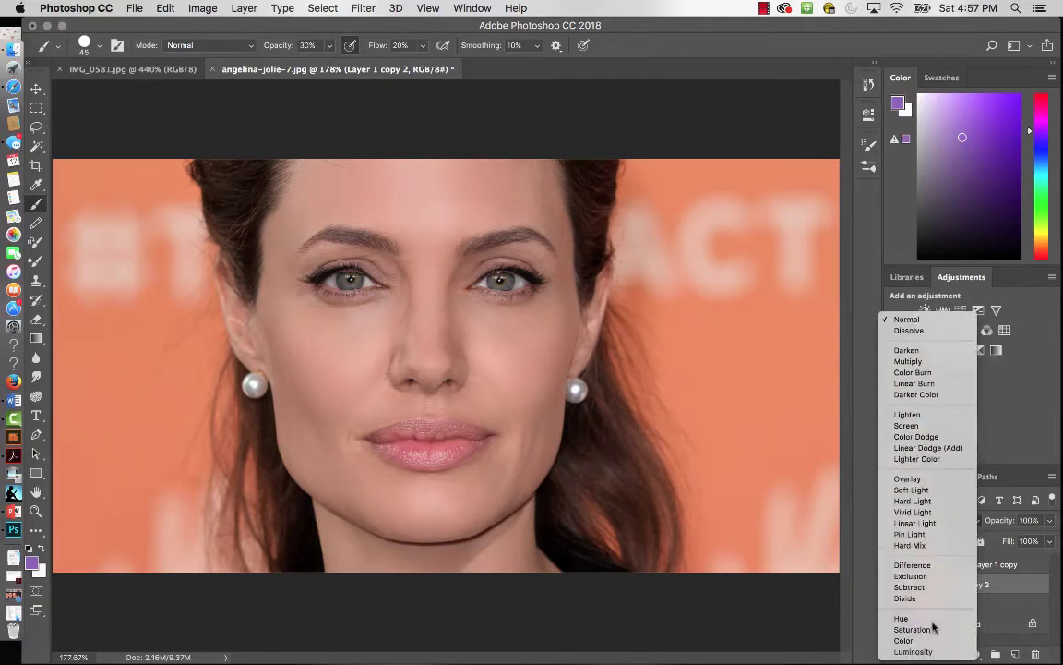
{"action": "left_click", "coordinate": [932, 513]}
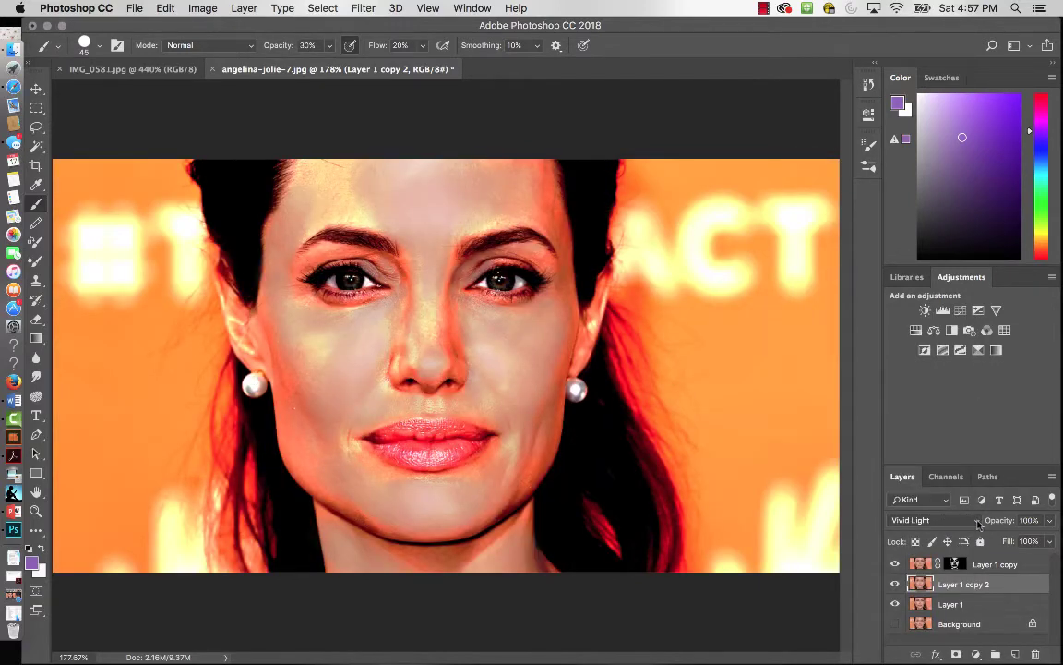
- Try the Hard Light, Linear Light and Soft Light blend modes on Layer 1 copy 2
{"action": "left_click", "coordinate": [976, 521]}
{"action": "left_click", "coordinate": [952, 507]}
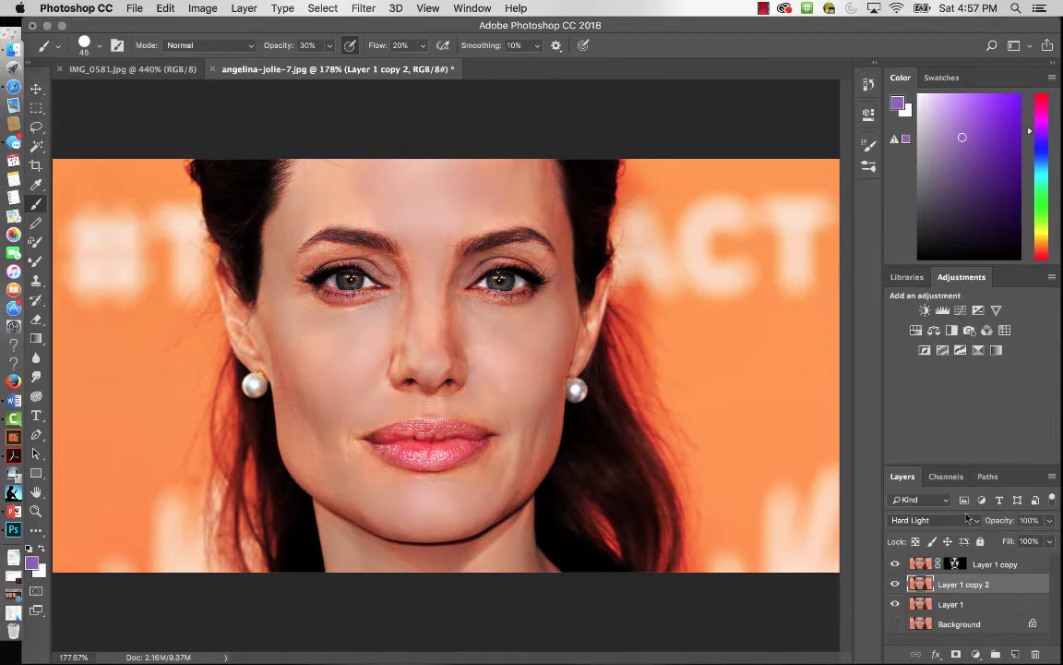
{"action": "left_click", "coordinate": [976, 522]}
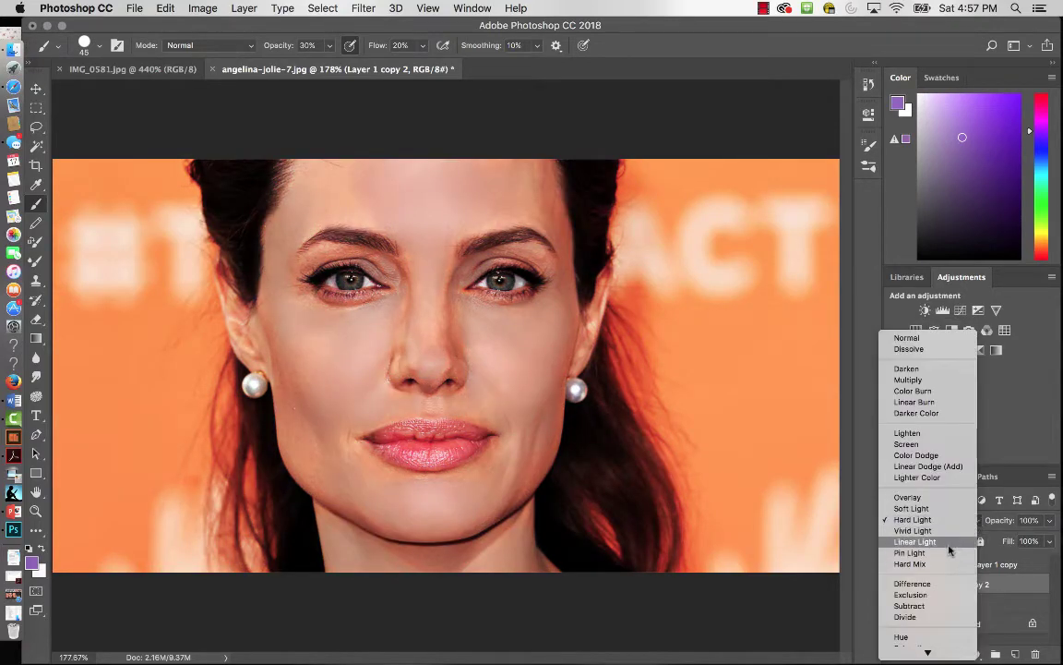
{"action": "left_click", "coordinate": [950, 542]}
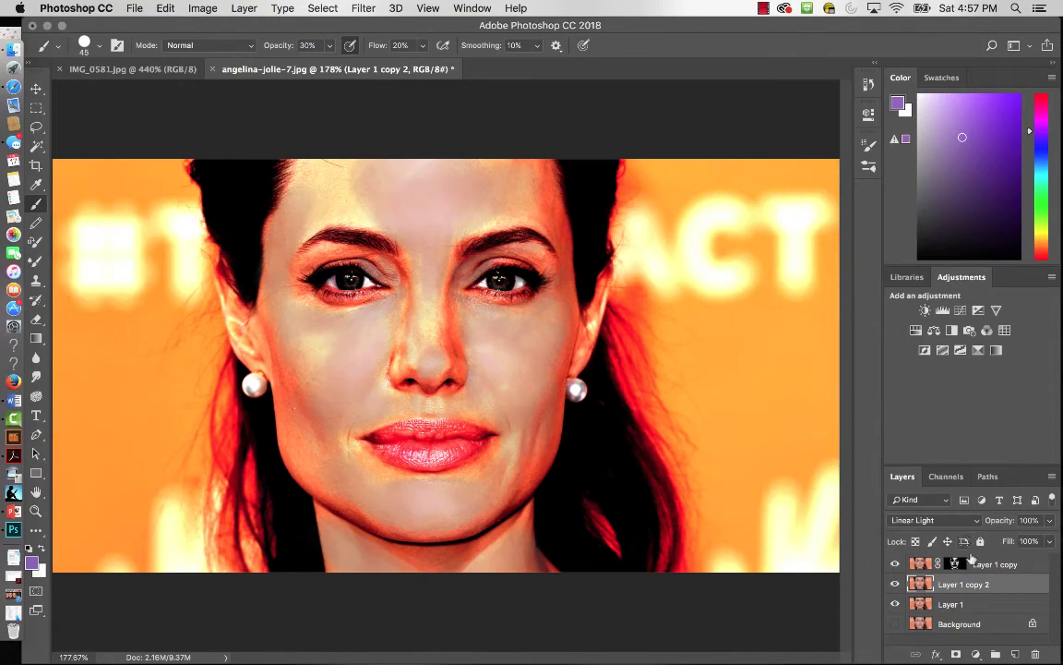
{"action": "left_click", "coordinate": [971, 519]}
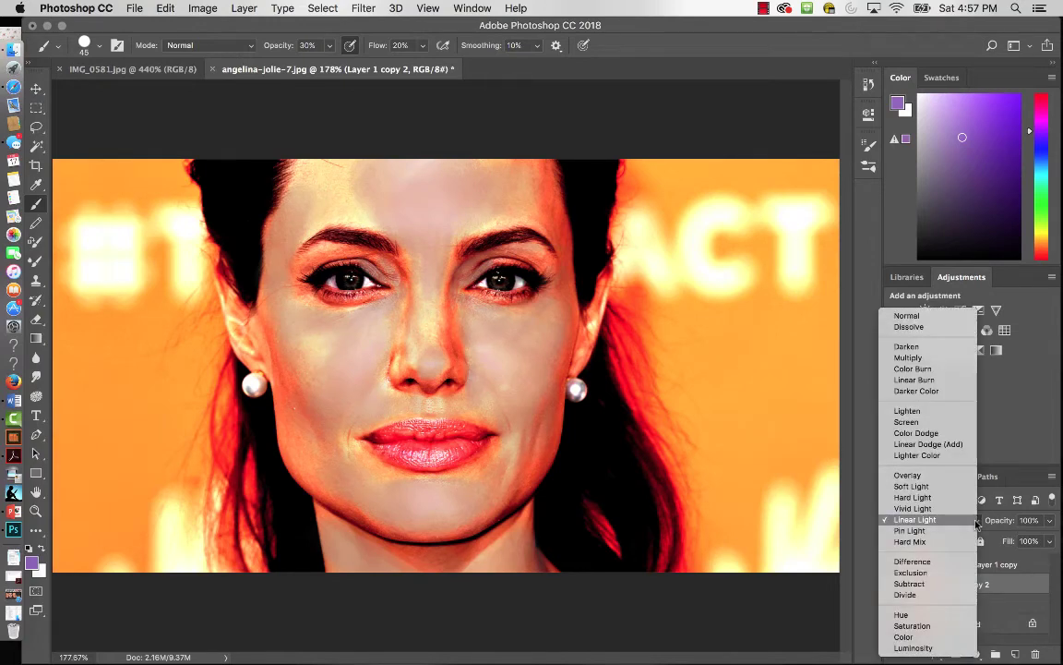
{"action": "left_click", "coordinate": [937, 486]}
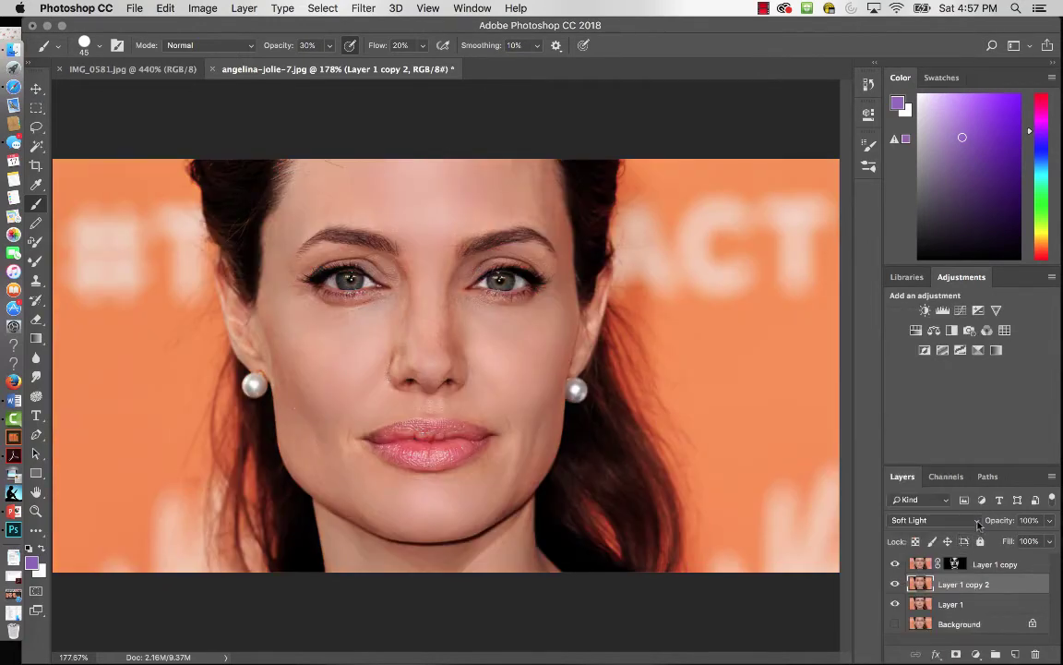
- Try the Color Dodge, Linear Dodge (Add) and Screen blend modes on Layer 1 copy 2
{"action": "left_click", "coordinate": [969, 519]}
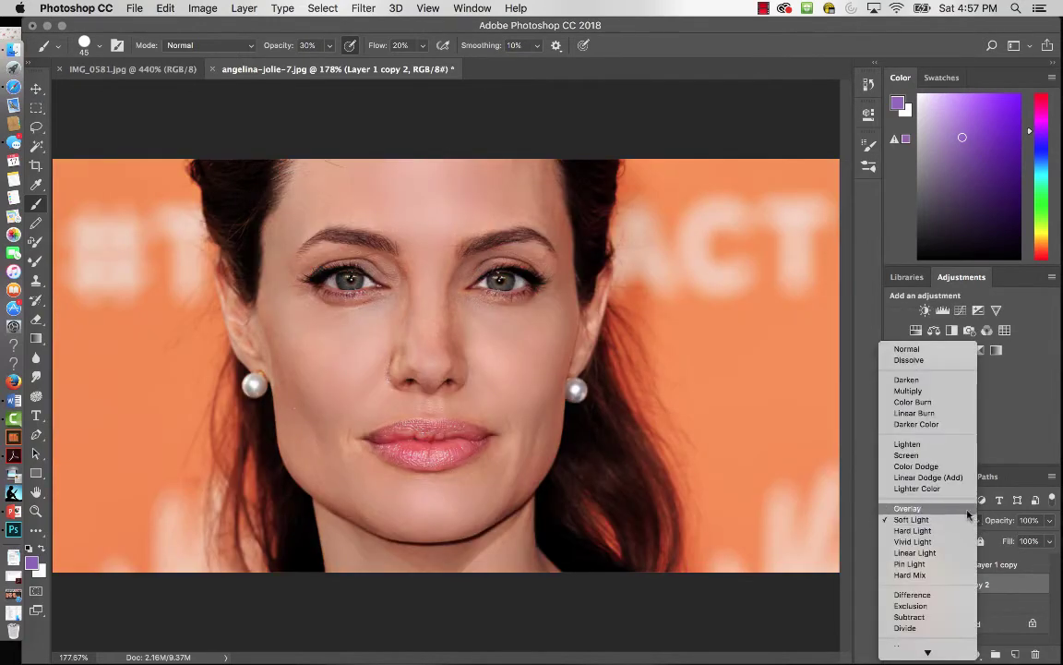
{"action": "left_click", "coordinate": [944, 468]}
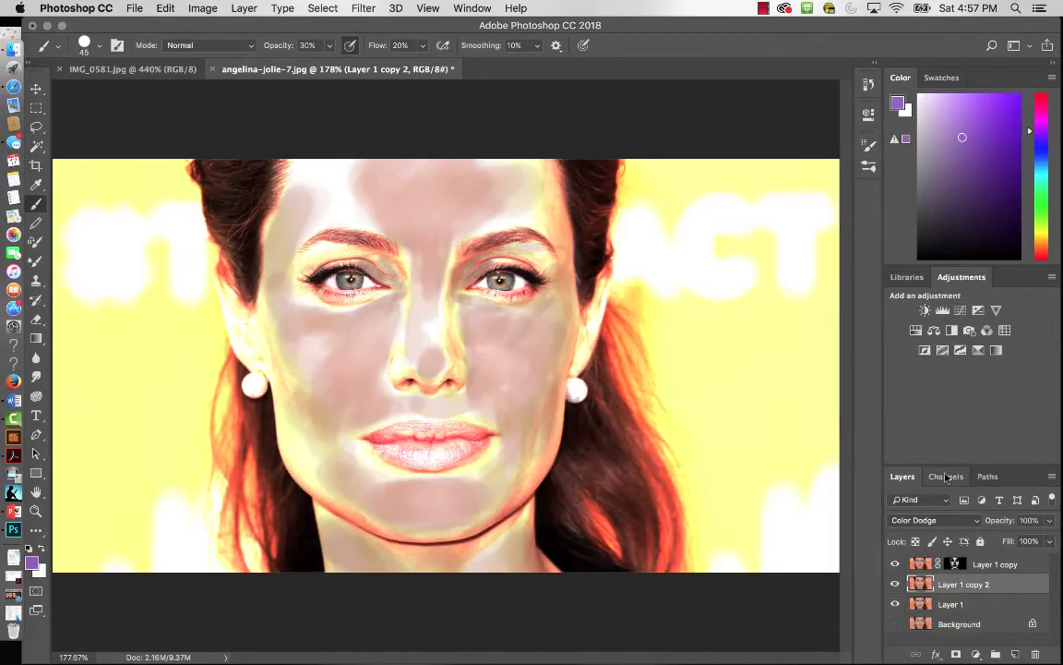
{"action": "left_click", "coordinate": [978, 523]}
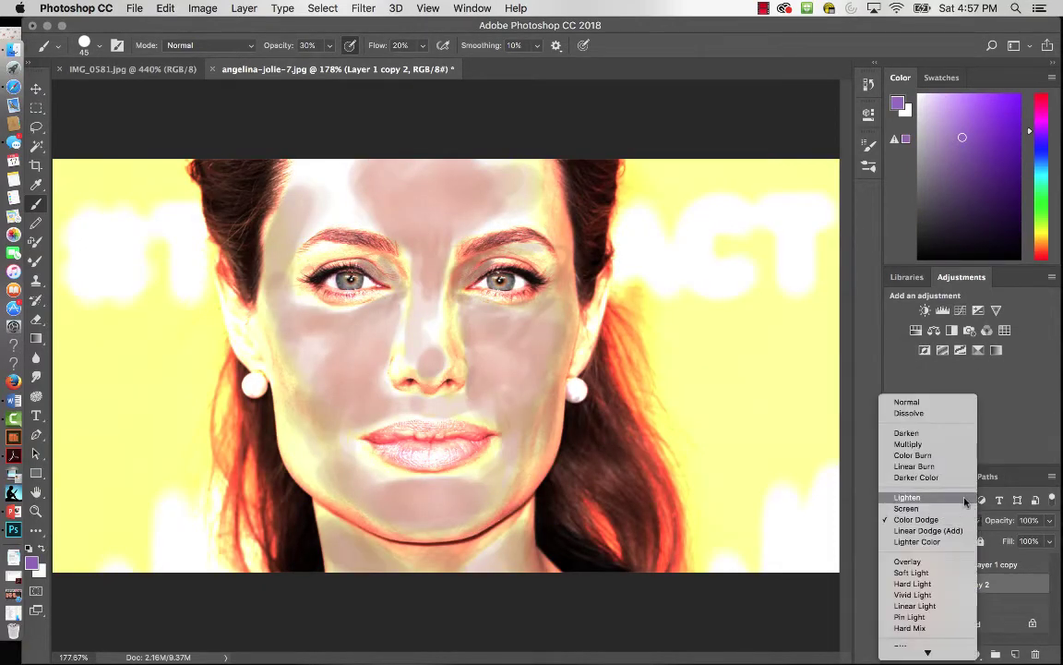
{"action": "left_click", "coordinate": [928, 530]}
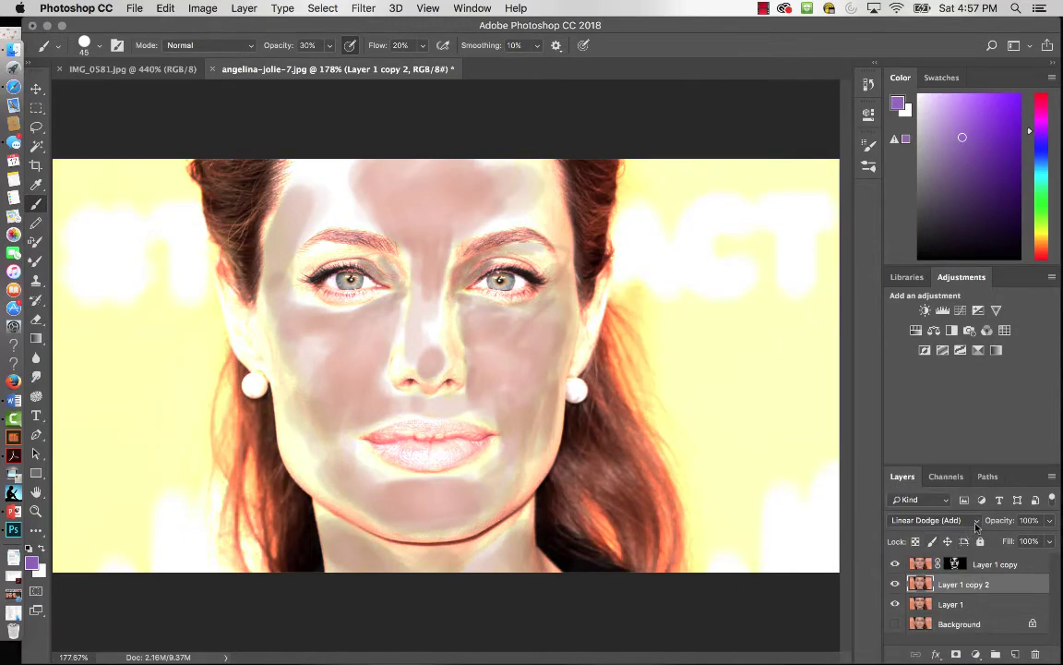
{"action": "left_click", "coordinate": [977, 522]}
{"action": "left_click", "coordinate": [941, 497]}
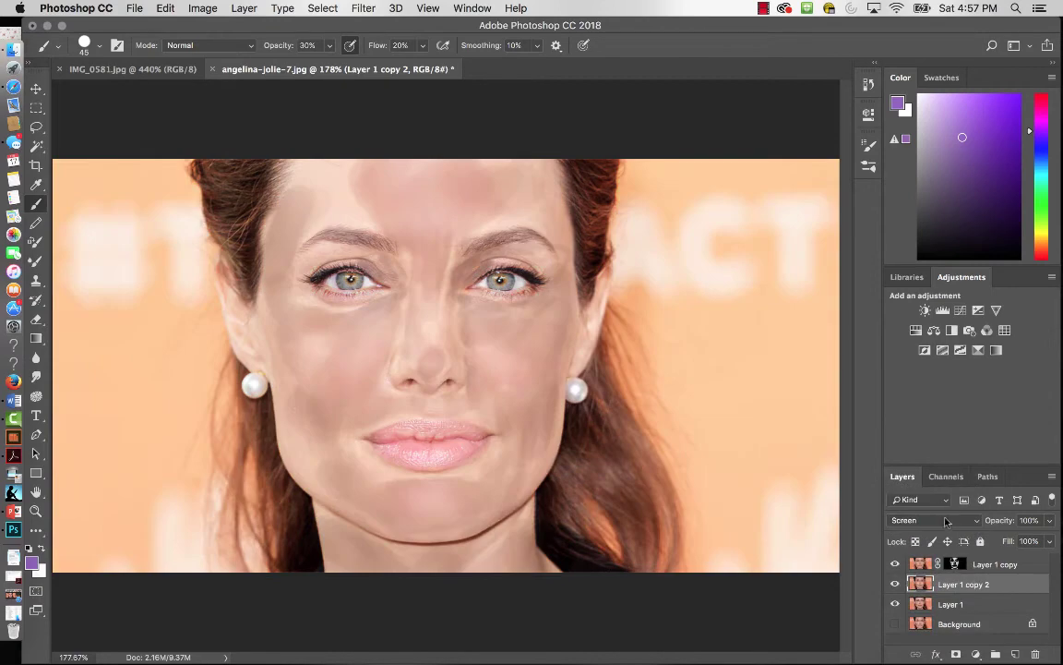
- Try the Vivid Light, Pin Light and Overlay blend modes on Layer 1 copy 2
{"action": "left_click", "coordinate": [976, 522]}
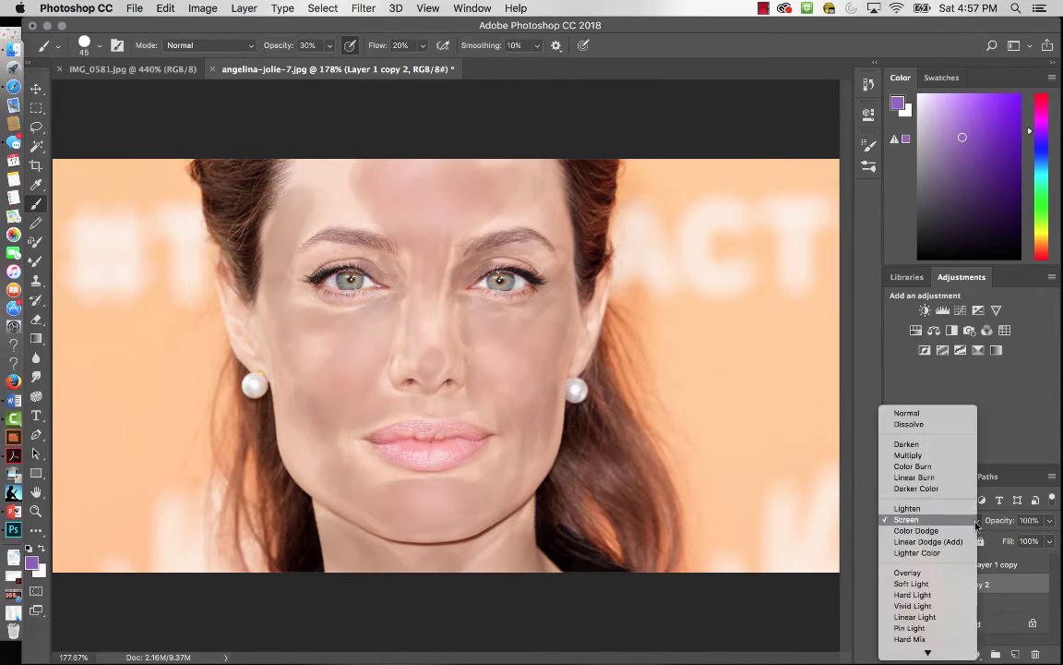
{"action": "left_click", "coordinate": [930, 585]}
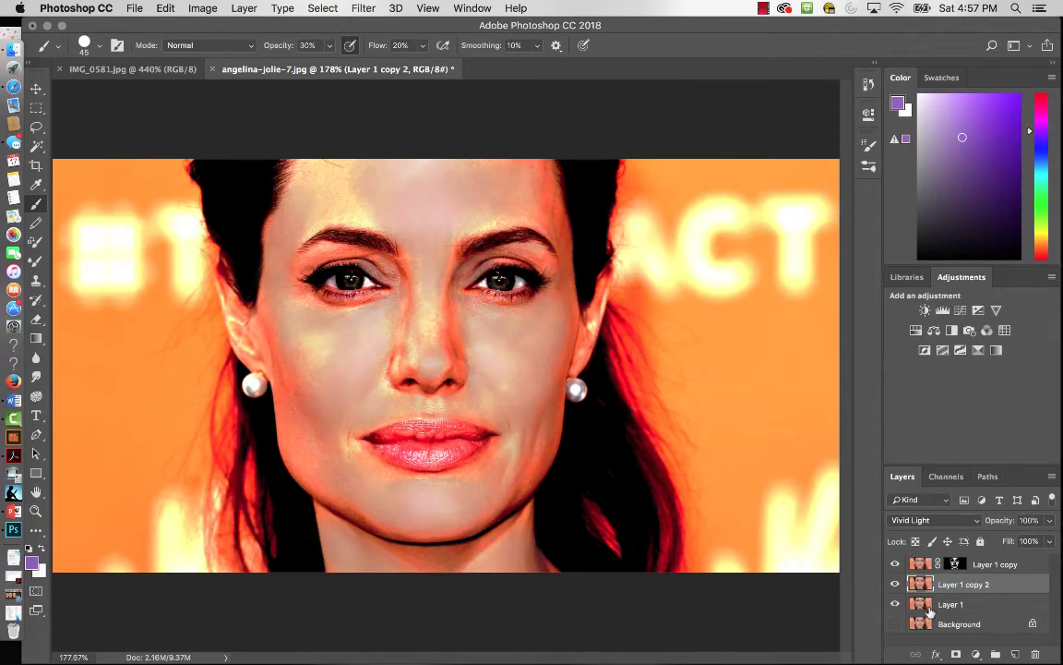
{"action": "left_click", "coordinate": [975, 522]}
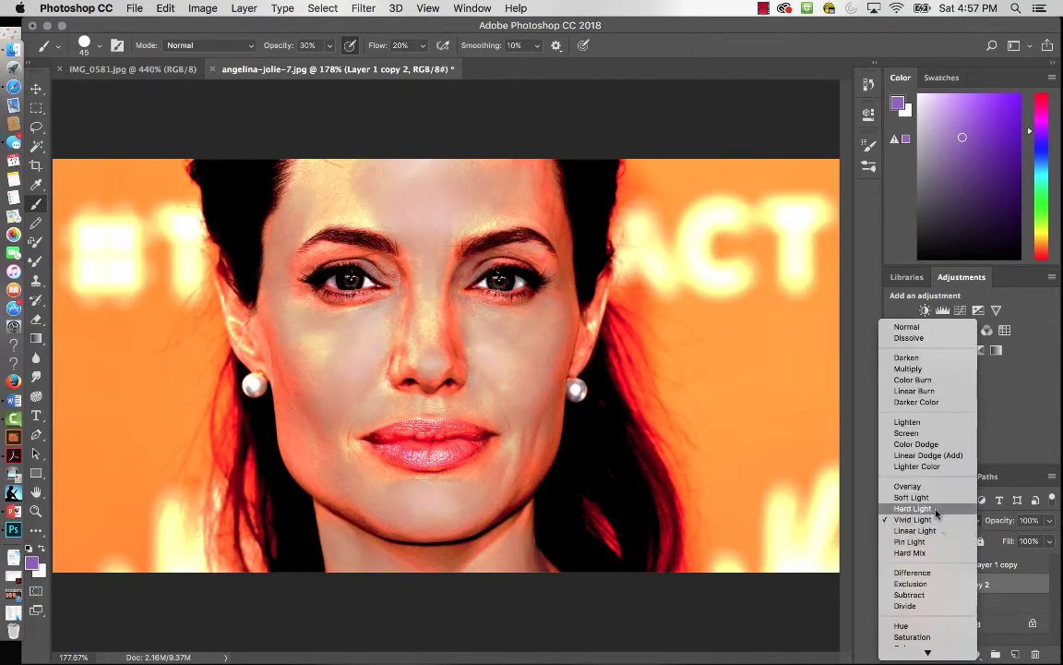
{"action": "left_click", "coordinate": [931, 542]}
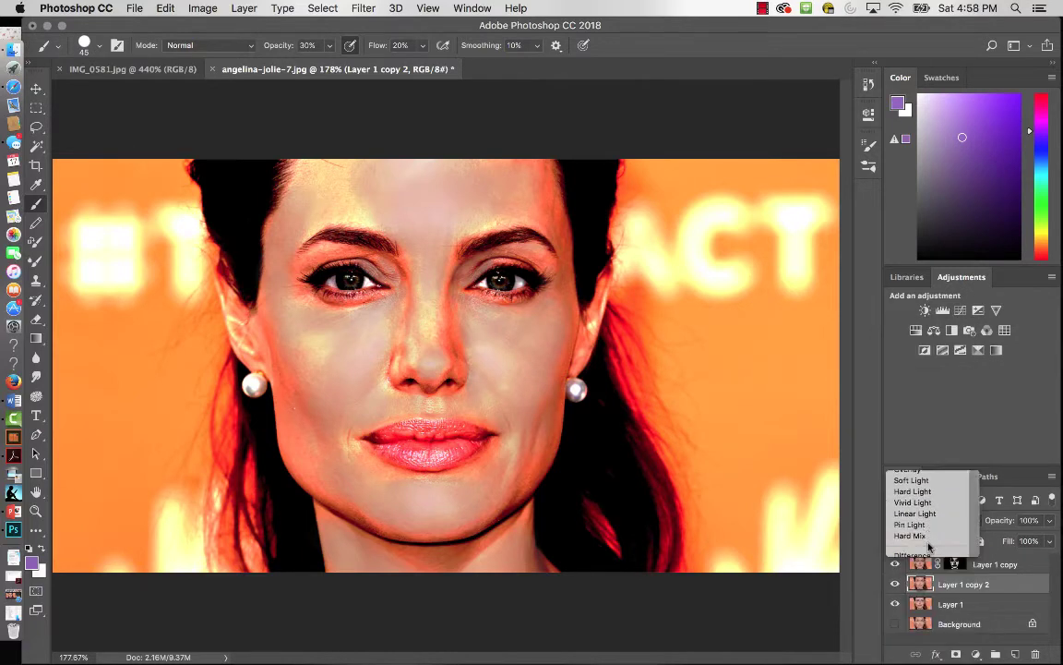
{"action": "left_click", "coordinate": [976, 522]}
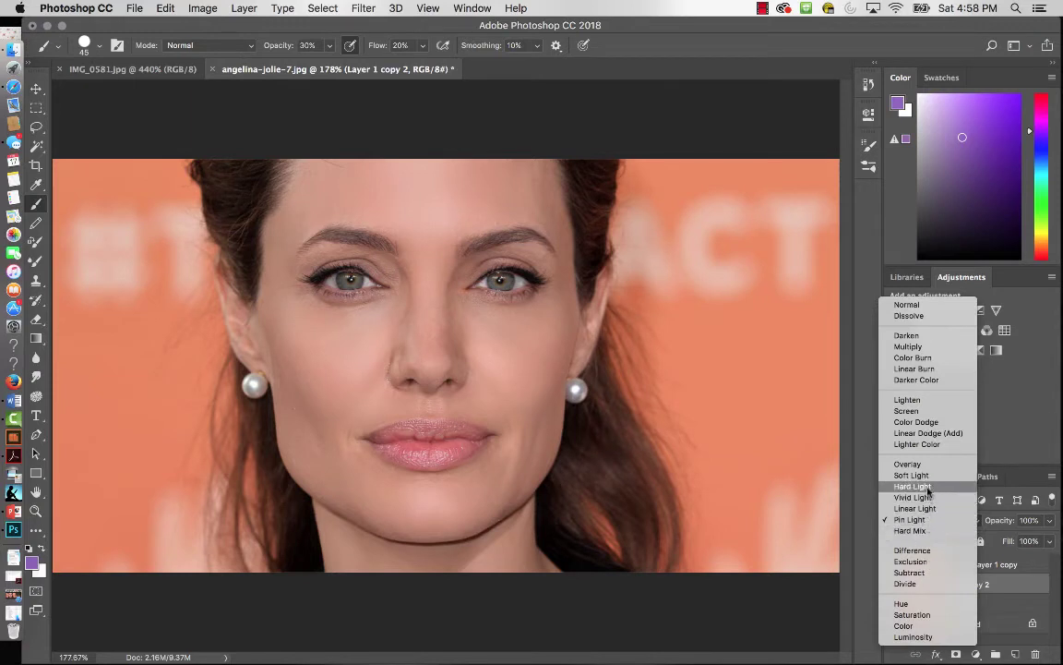
{"action": "left_click", "coordinate": [908, 464]}
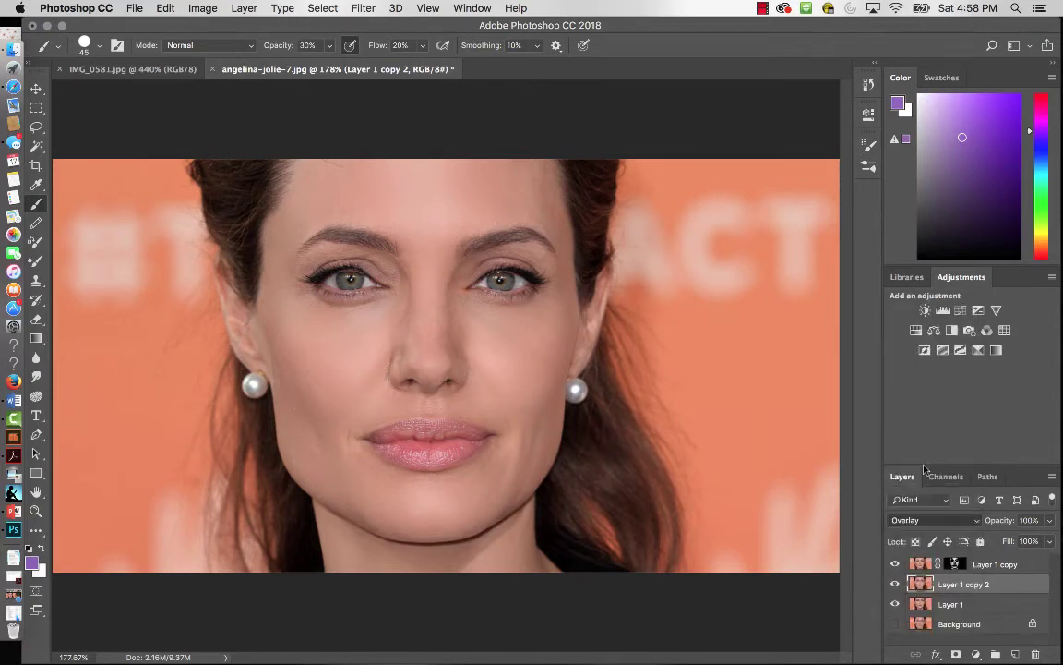
- Set Layer 1 copy 2's blend mode to Color Dodge and apply Hue/Saturation with hue -114 and saturation +20
{"action": "left_click", "coordinate": [978, 522]}
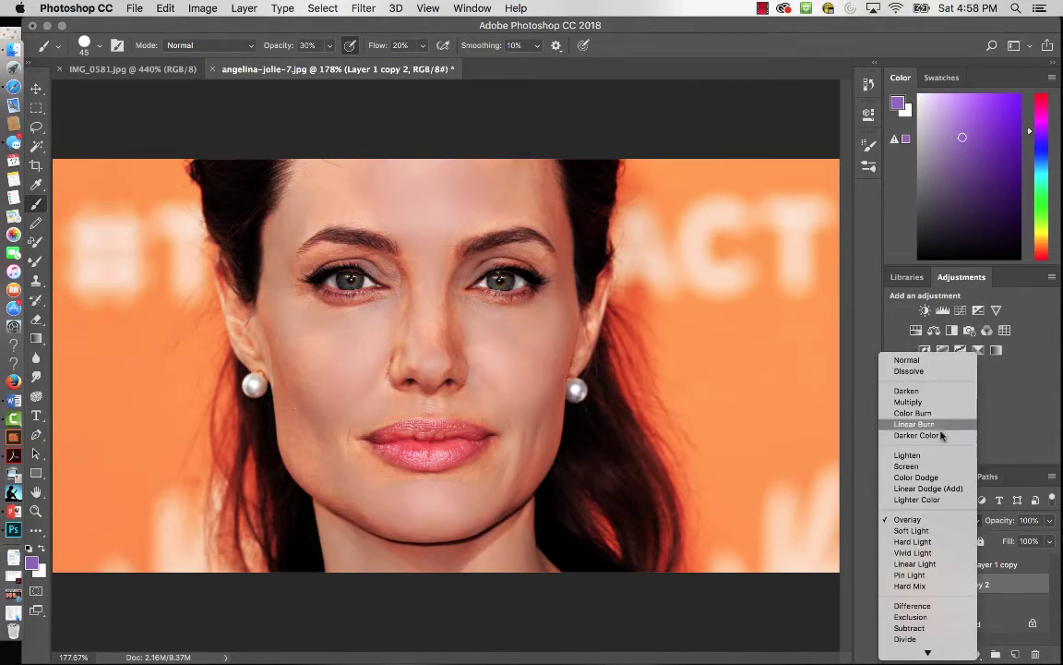
{"action": "left_click", "coordinate": [929, 477]}
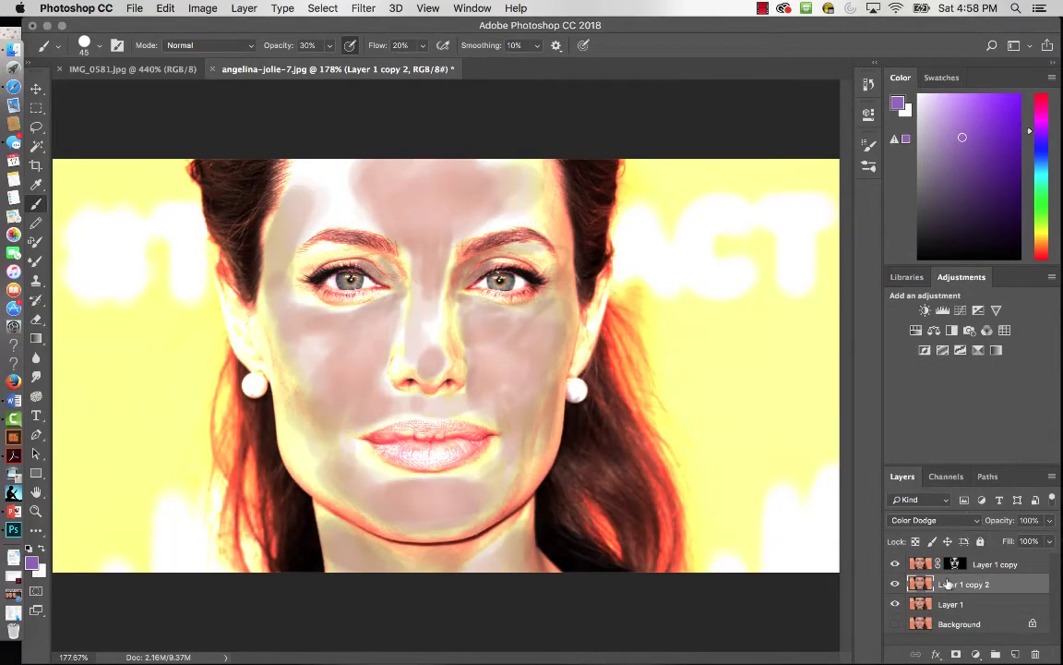
{"action": "left_click", "coordinate": [204, 8]}
{"action": "mouse_move", "coordinate": [244, 8]}
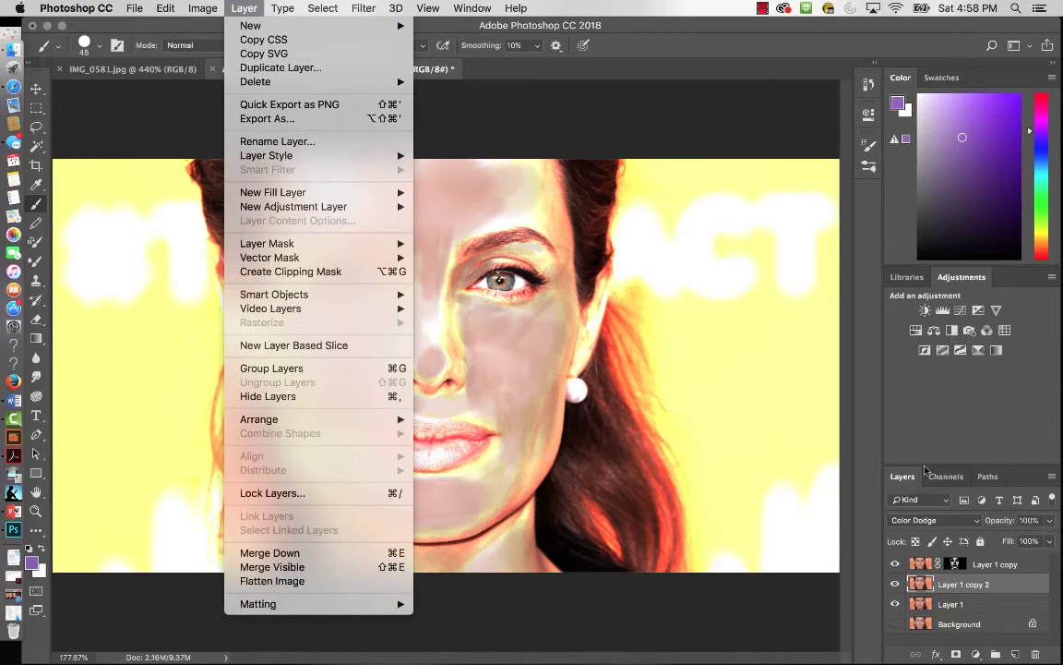
{"action": "mouse_move", "coordinate": [202, 8]}
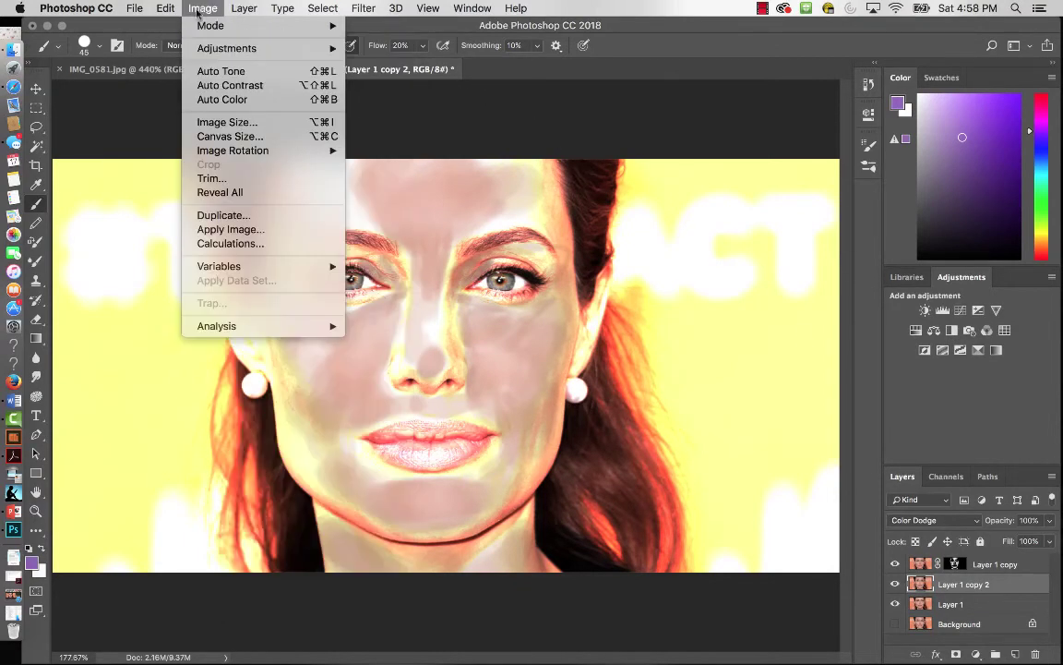
{"action": "mouse_move", "coordinate": [217, 50]}
{"action": "mouse_move", "coordinate": [202, 51]}
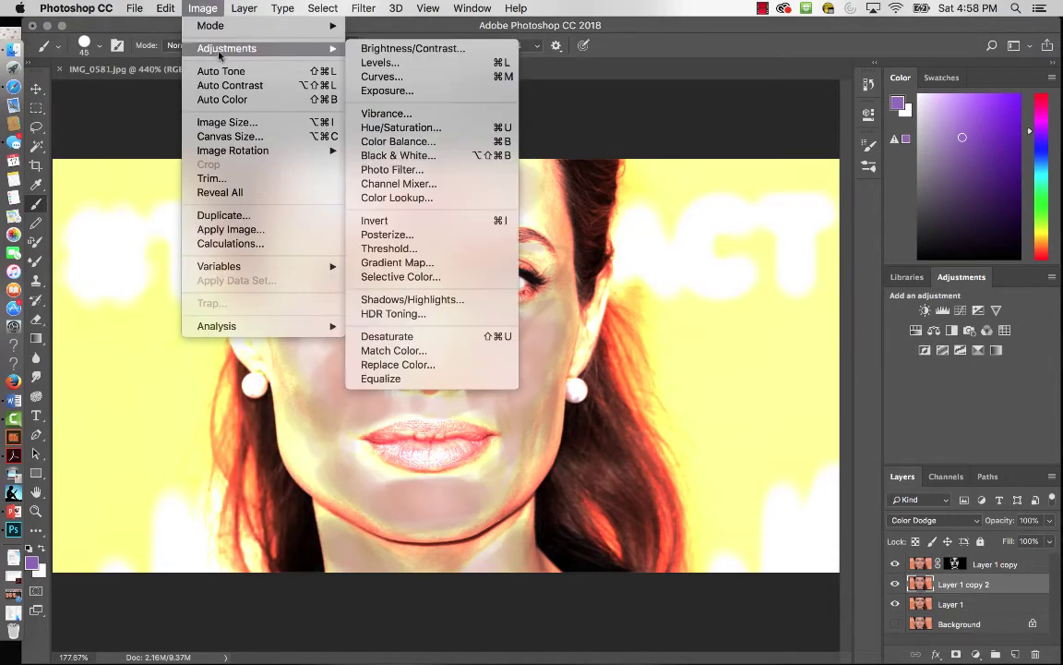
{"action": "left_click", "coordinate": [404, 129]}
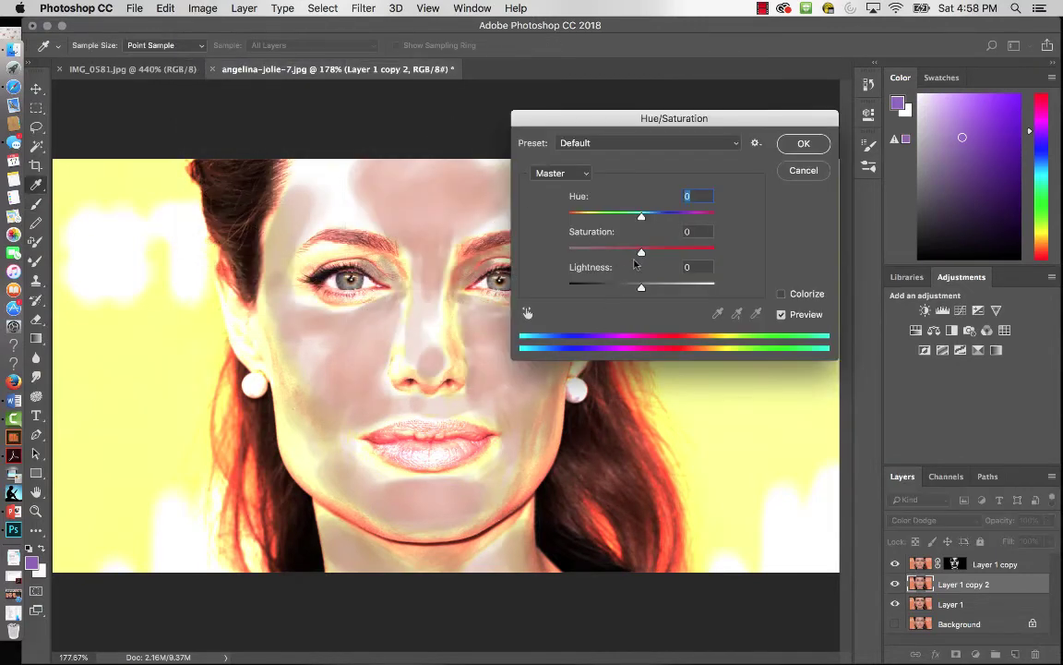
{"action": "left_click_drag", "start_coordinate": [642, 215], "coordinate": [587, 219]}
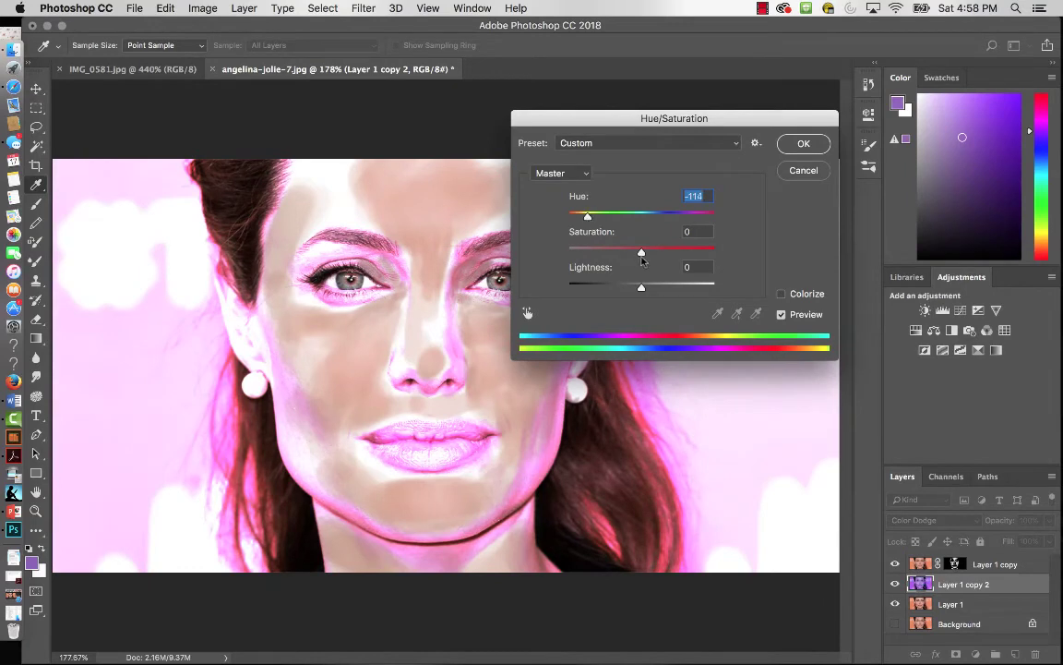
{"action": "left_click_drag", "start_coordinate": [640, 252], "coordinate": [657, 254]}
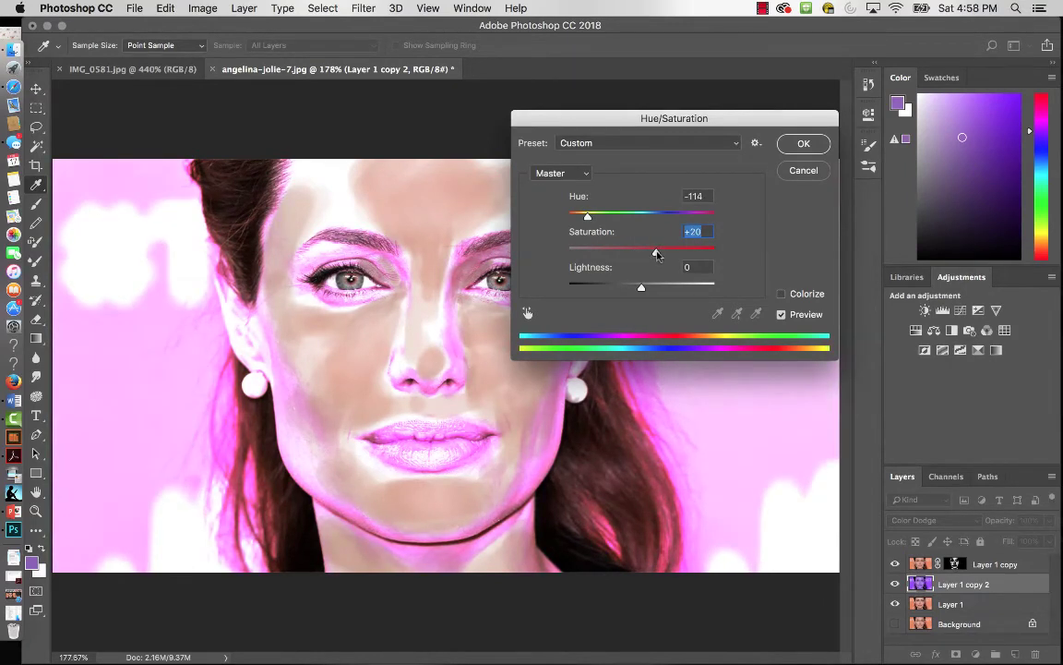
{"action": "left_click", "coordinate": [803, 144]}
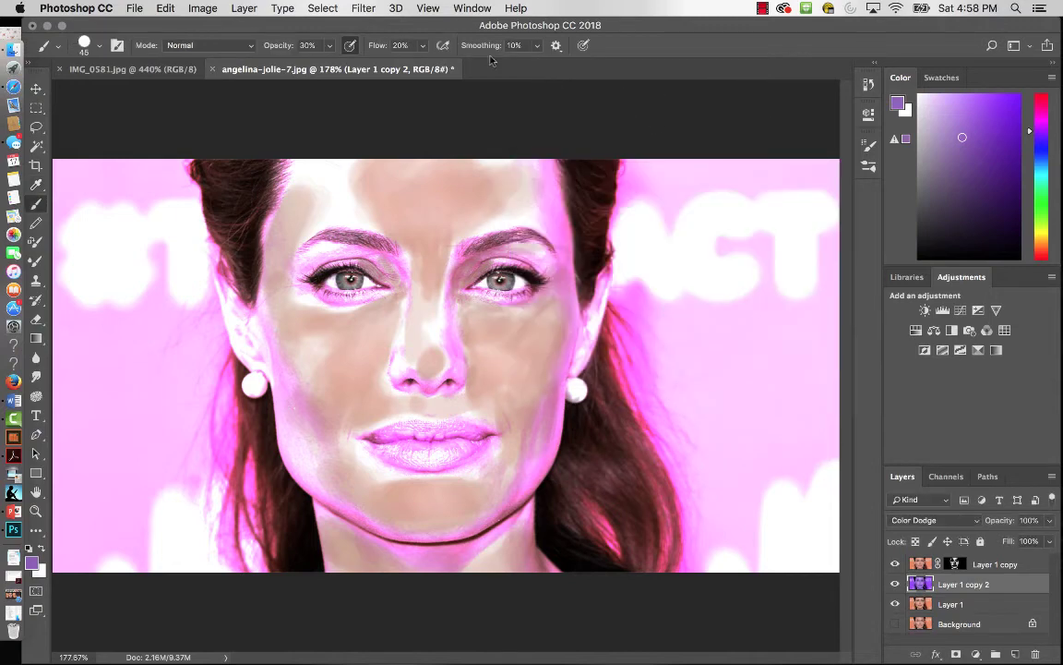
- Apply Color Balance to Layer 1 copy 2's midtones, setting the yellow–blue level to -100 and shifting the magenta–green level
{"action": "left_click", "coordinate": [188, 9]}
{"action": "mouse_move", "coordinate": [209, 50]}
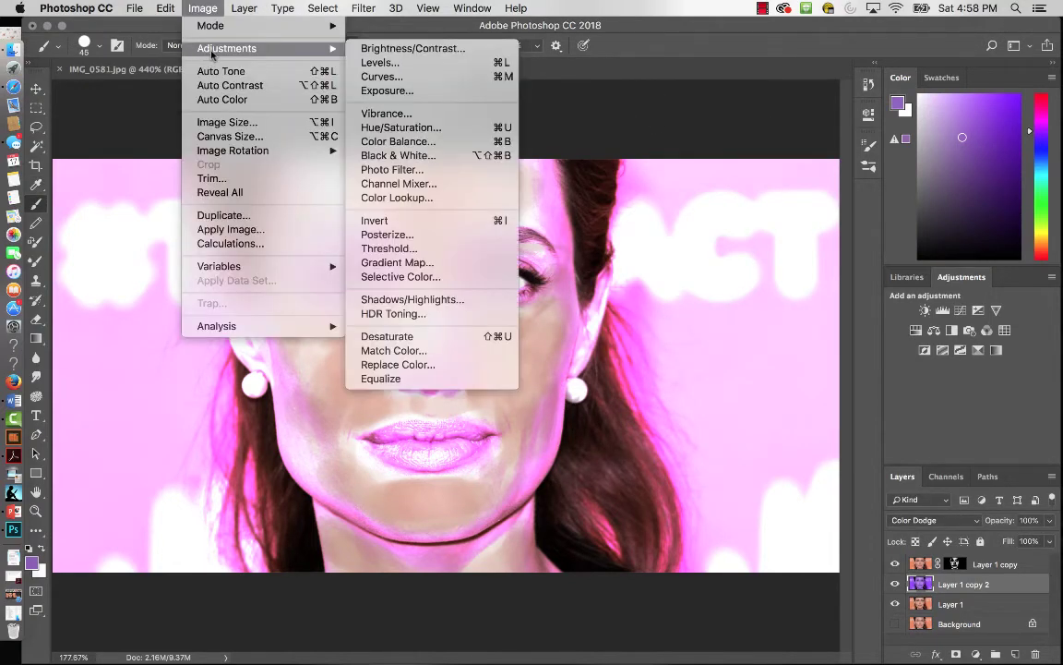
{"action": "left_click", "coordinate": [395, 141]}
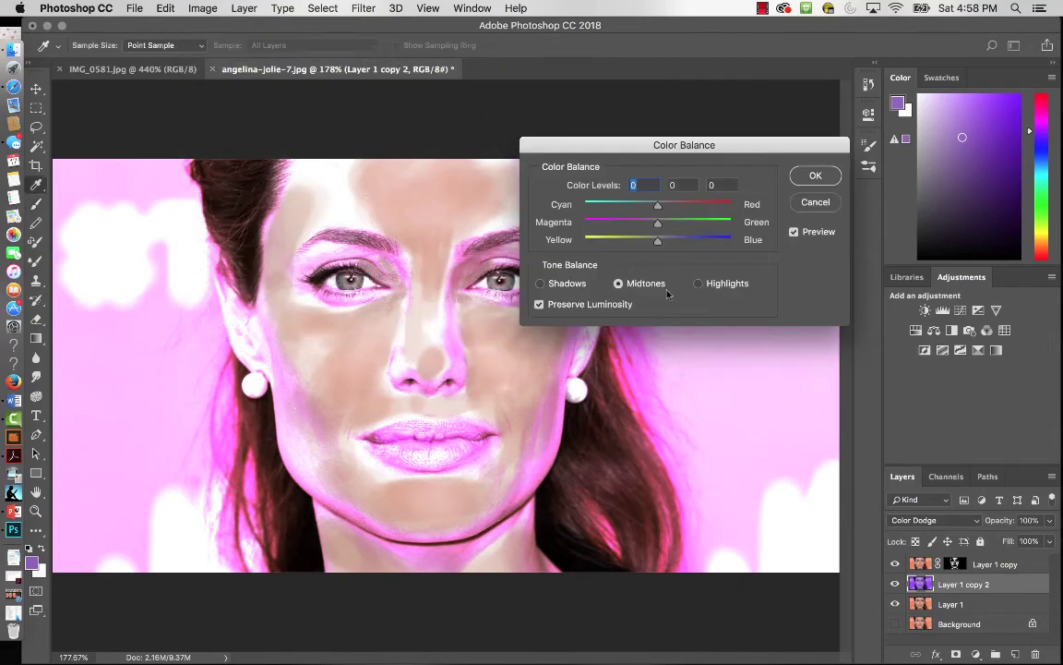
{"action": "left_click_drag", "start_coordinate": [658, 242], "coordinate": [581, 241]}
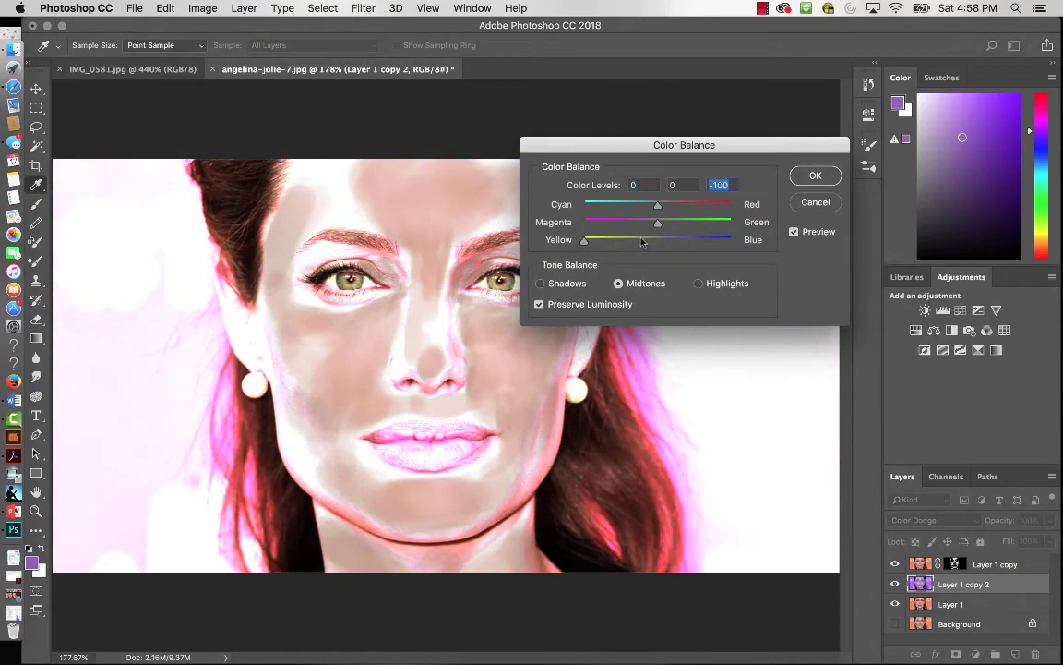
{"action": "mouse_move", "coordinate": [658, 223]}
{"action": "left_mouse_down"}
{"action": "mouse_move", "coordinate": [687, 231]}
{"action": "mouse_move", "coordinate": [609, 208]}
{"action": "mouse_move", "coordinate": [593, 243]}
{"action": "left_mouse_up"}
{"action": "left_click", "coordinate": [813, 175]}
{"action": "key", "text": "b"}
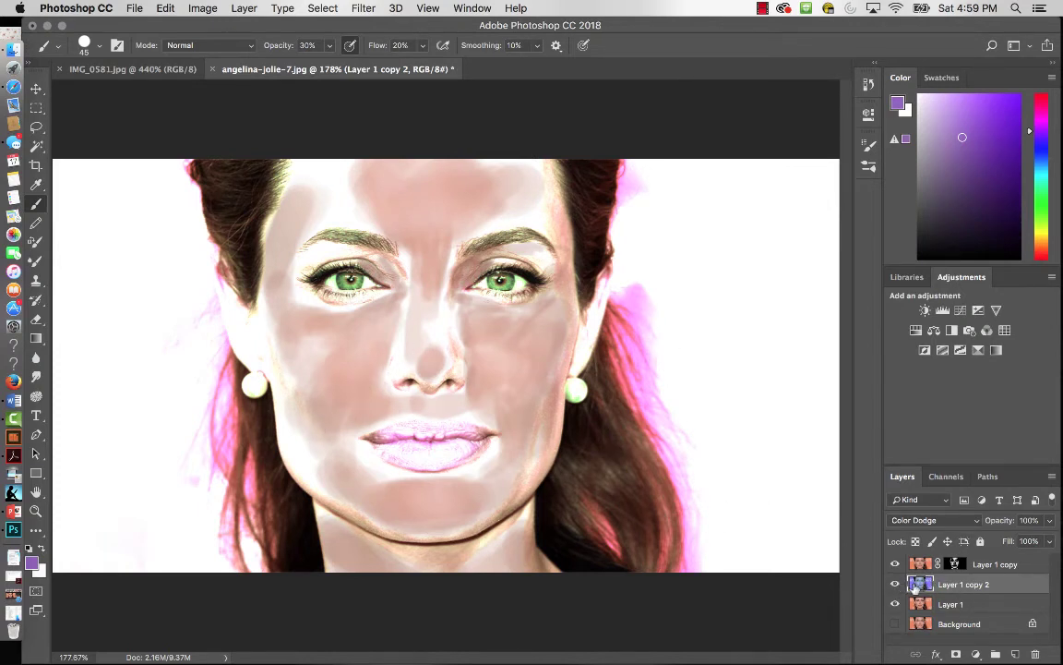
- Add a black mask to Layer 1 copy 2 and reveal the iris of the eye on the image's left with a size 3 white brush at 20% opacity
{"action": "left_click", "coordinate": [956, 655], "text": "alt"}
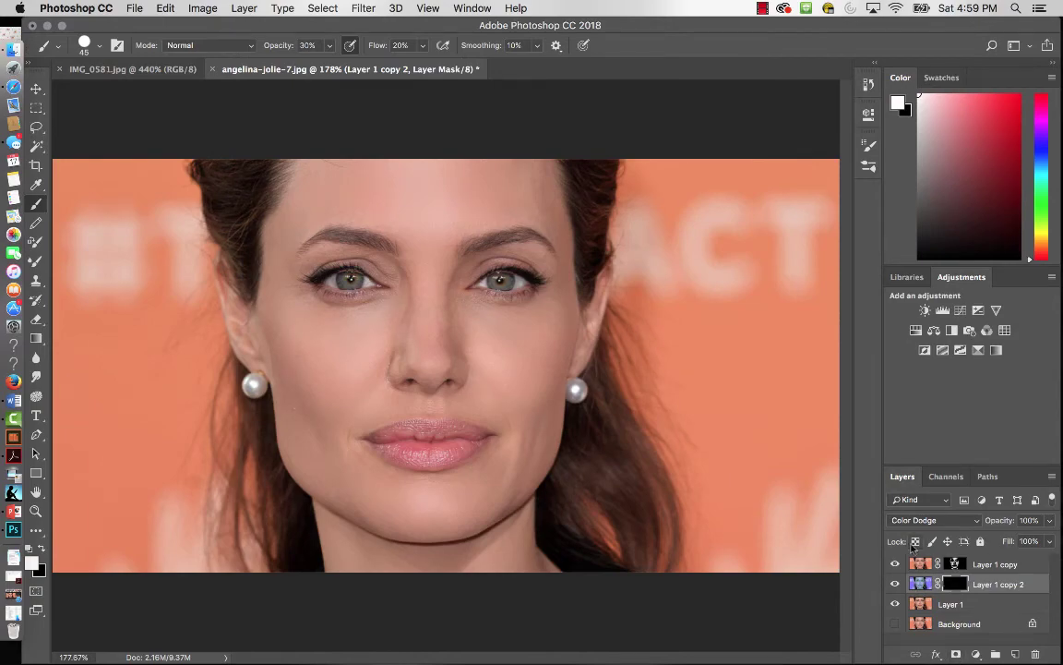
{"action": "key", "text": "z"}
{"action": "left_click_drag", "start_coordinate": [349, 279], "coordinate": [401, 300]}
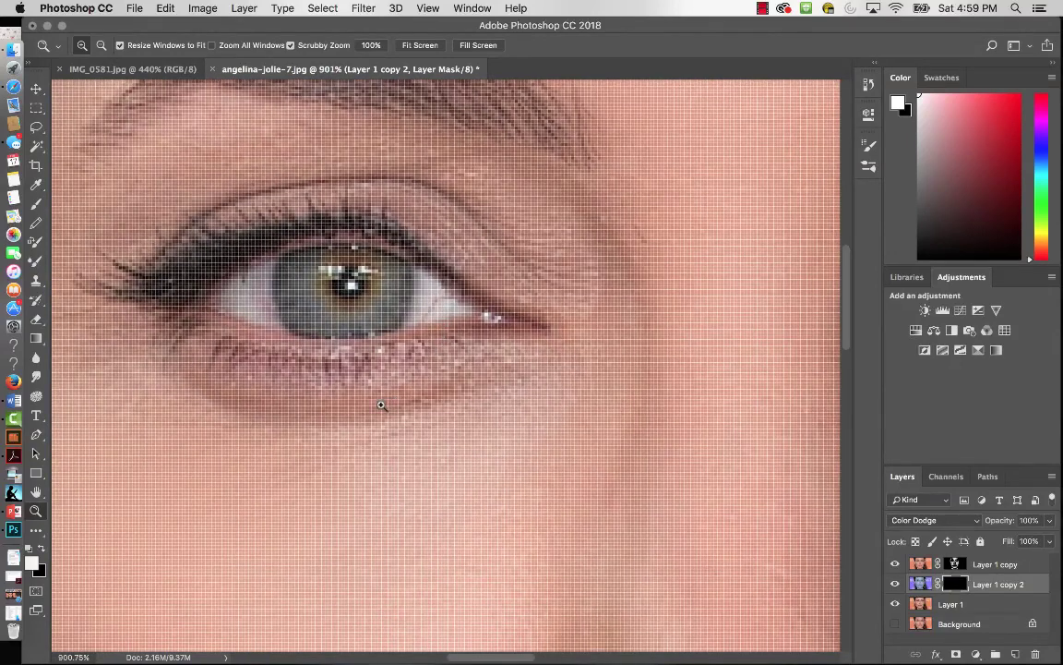
{"action": "key", "text": "b"}
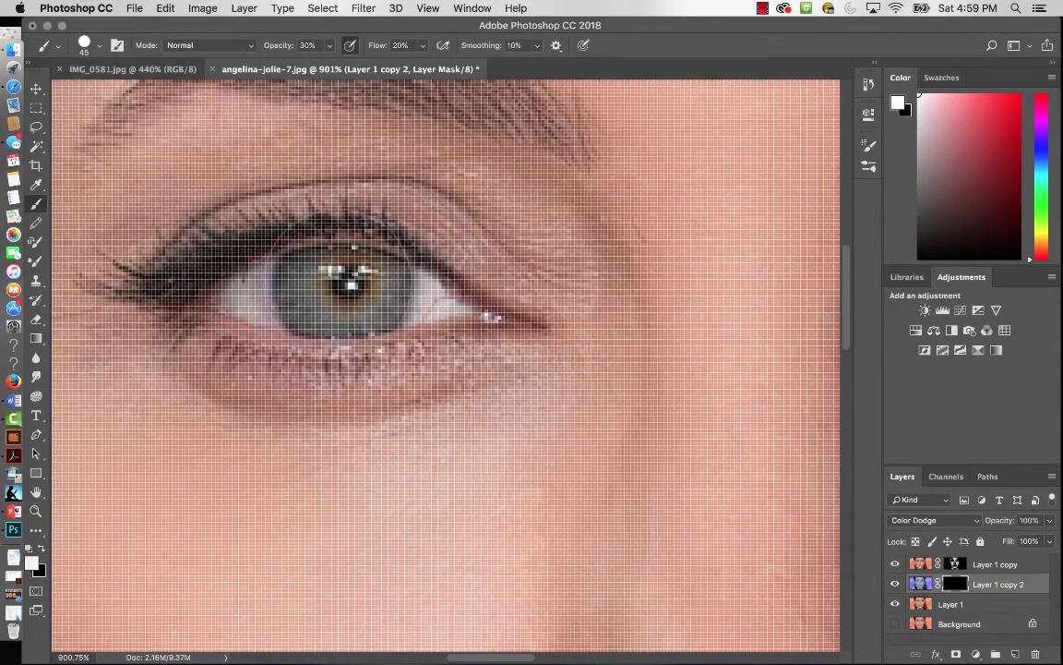
{"action": "key", "text": "bracketleft"}
{"action": "key", "text": "bracketleft"}
{"action": "key", "text": "bracketleft"}
{"action": "key", "text": "bracketleft"}
{"action": "key", "text": "bracketleft"}
{"action": "key", "text": "bracketleft"}
{"action": "key", "text": "bracketleft"}
{"action": "key", "text": "super+minus"}
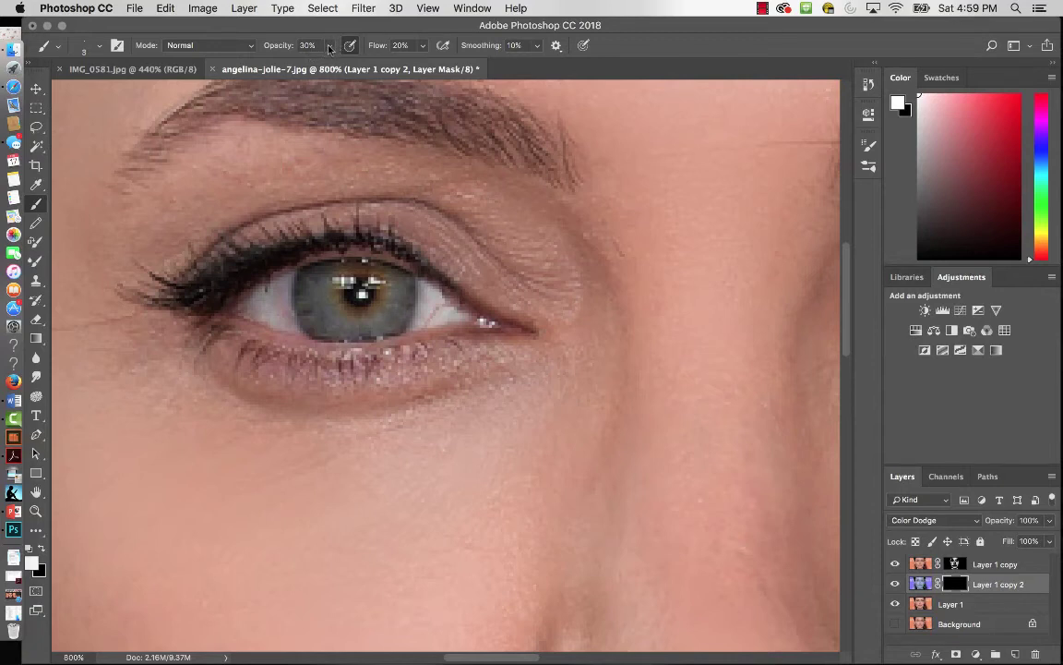
{"action": "left_click_drag", "start_coordinate": [303, 45], "coordinate": [277, 50]}
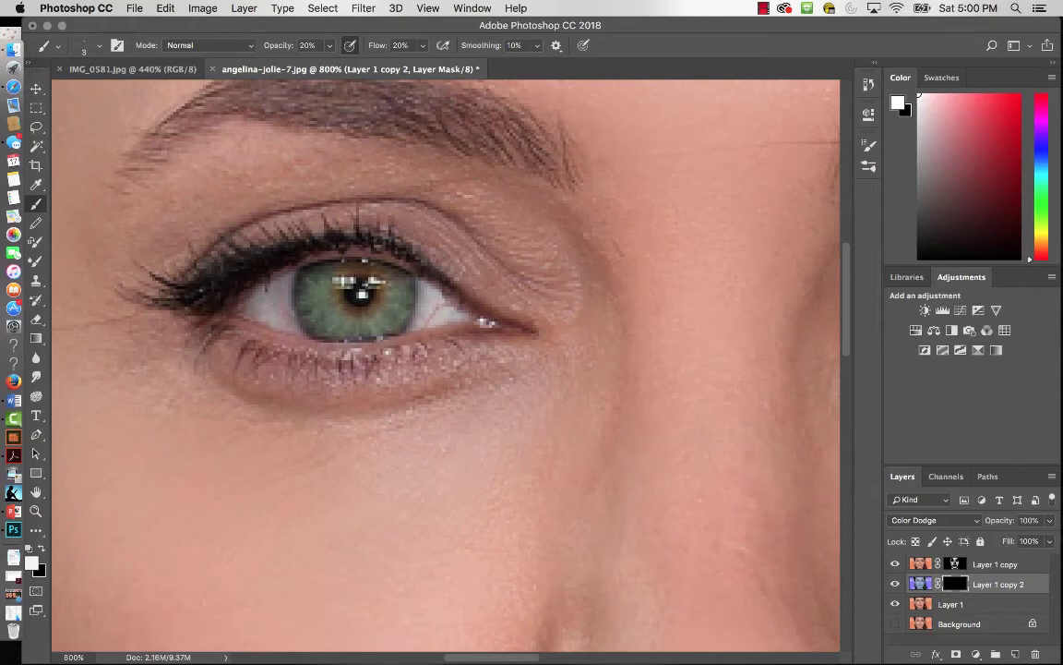
- Paint the other eye's iris white on Layer 1 copy 2's mask, switching to black to clean up its edges
{"action": "scroll", "coordinate": [456, 368], "scroll_direction": "right", "scroll_amount": 10}
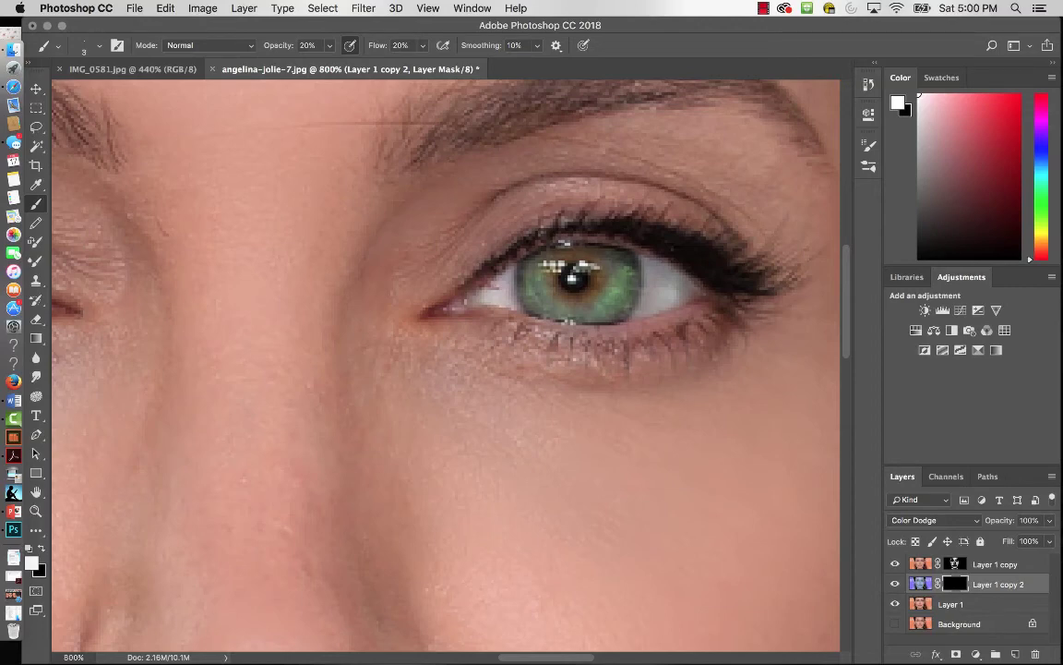
{"action": "left_click_drag", "start_coordinate": [570, 26], "coordinate": [640, 26]}
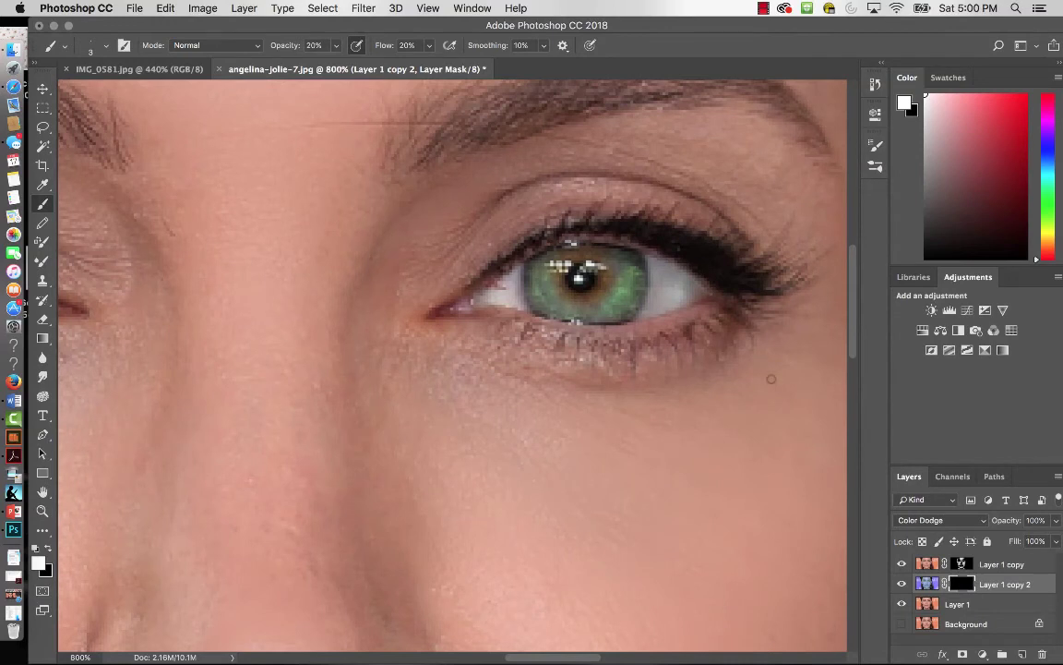
{"action": "left_click_drag", "start_coordinate": [655, 297], "coordinate": [672, 294]}
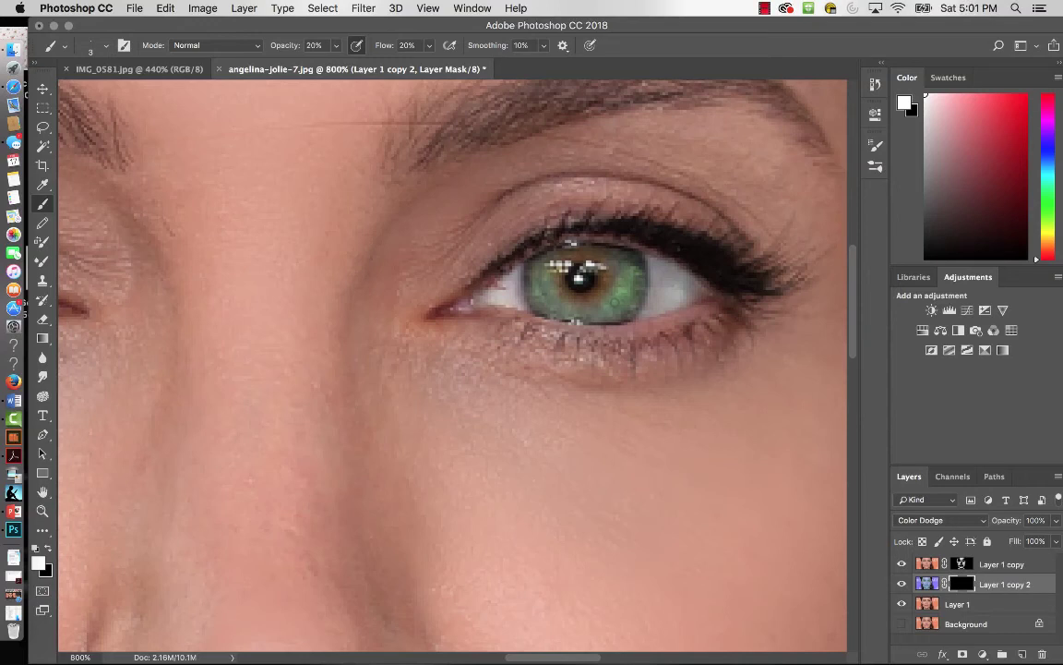
{"action": "left_click", "coordinate": [49, 551]}
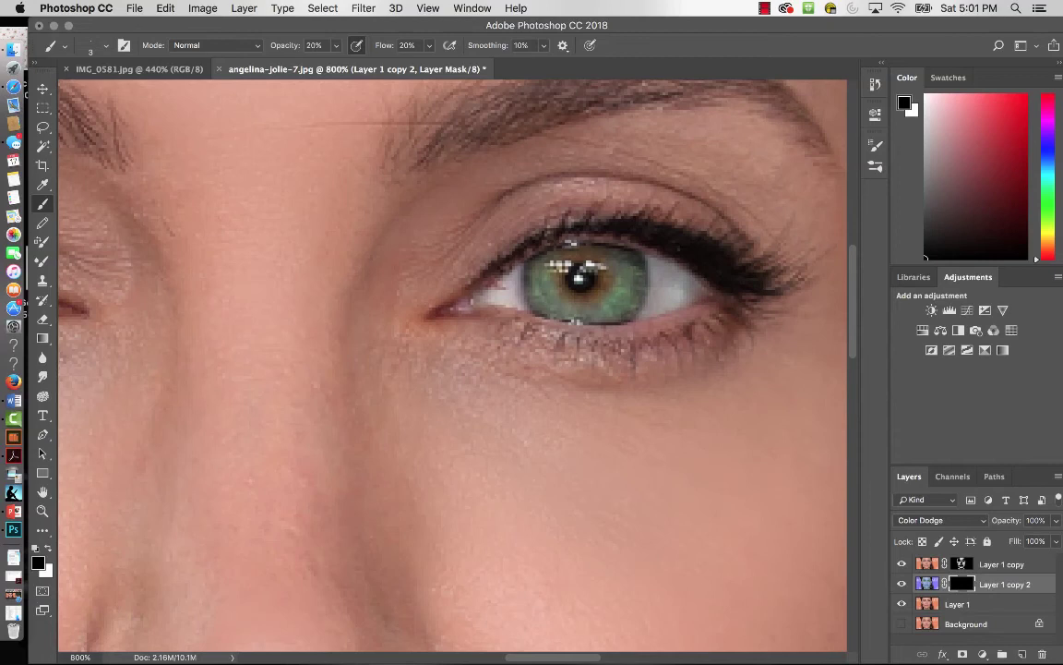
{"action": "left_click", "coordinate": [49, 548]}
{"action": "left_click", "coordinate": [49, 548]}
{"action": "left_click", "coordinate": [49, 550]}
- Toggle Layer 1 copy 2's visibility on the full portrait to compare the original and recoloured green eyes
{"action": "key", "text": "super+0"}
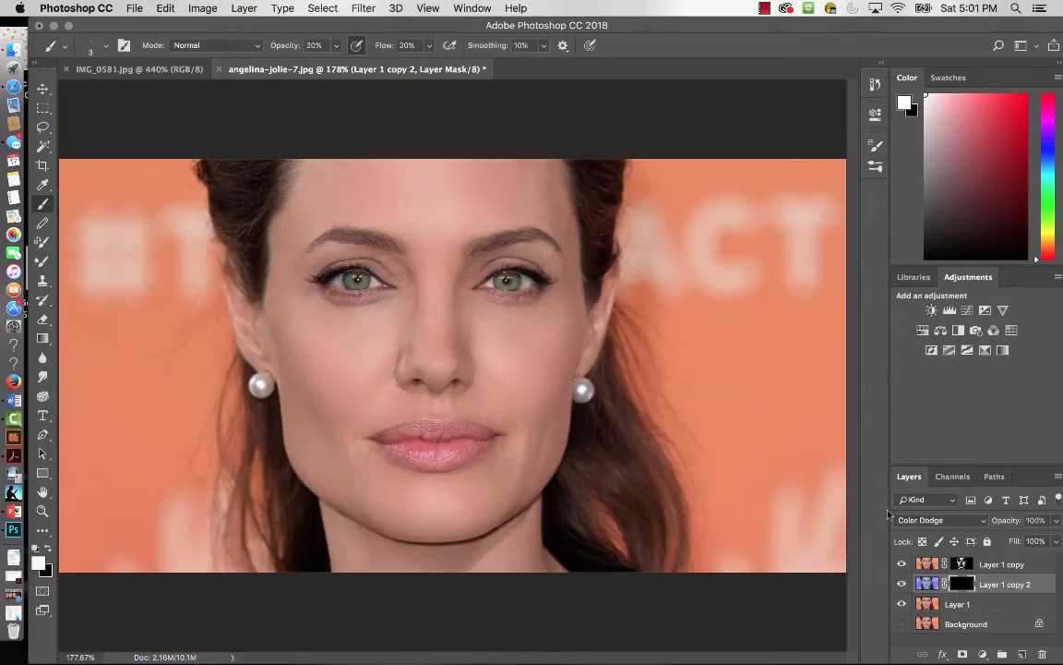
{"action": "left_click", "coordinate": [901, 583]}
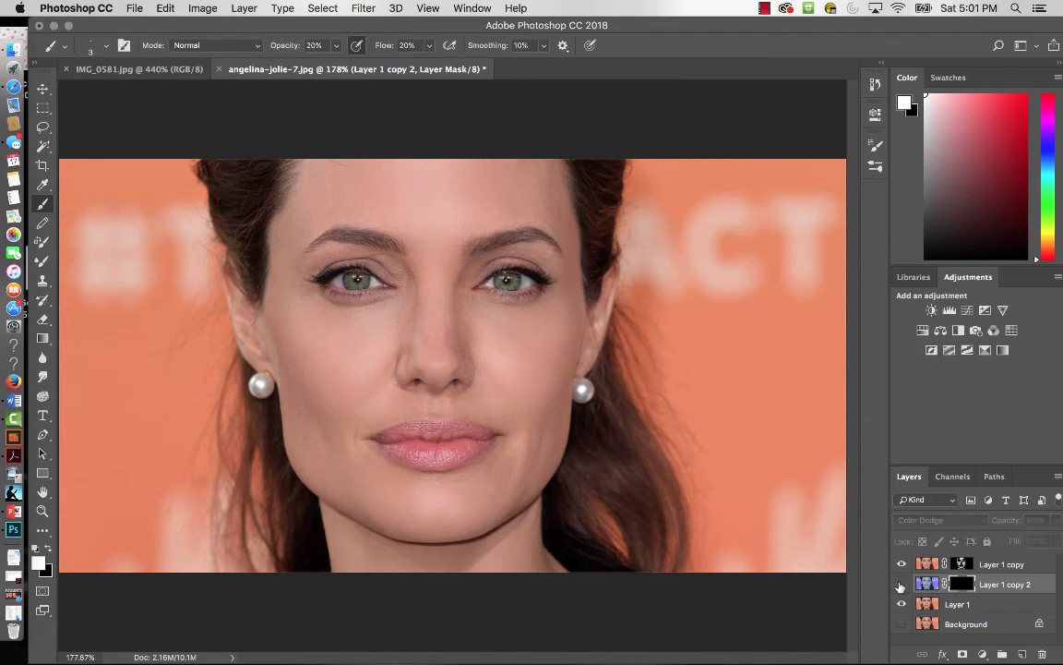
{"action": "left_click", "coordinate": [901, 583]}
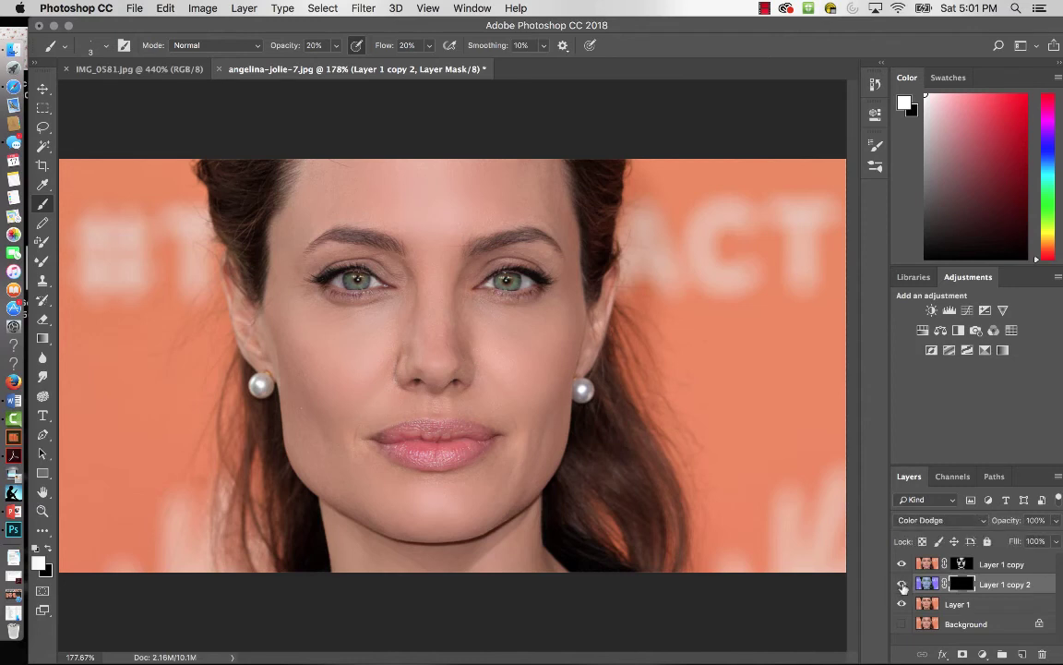
{"action": "left_click", "coordinate": [902, 584]}
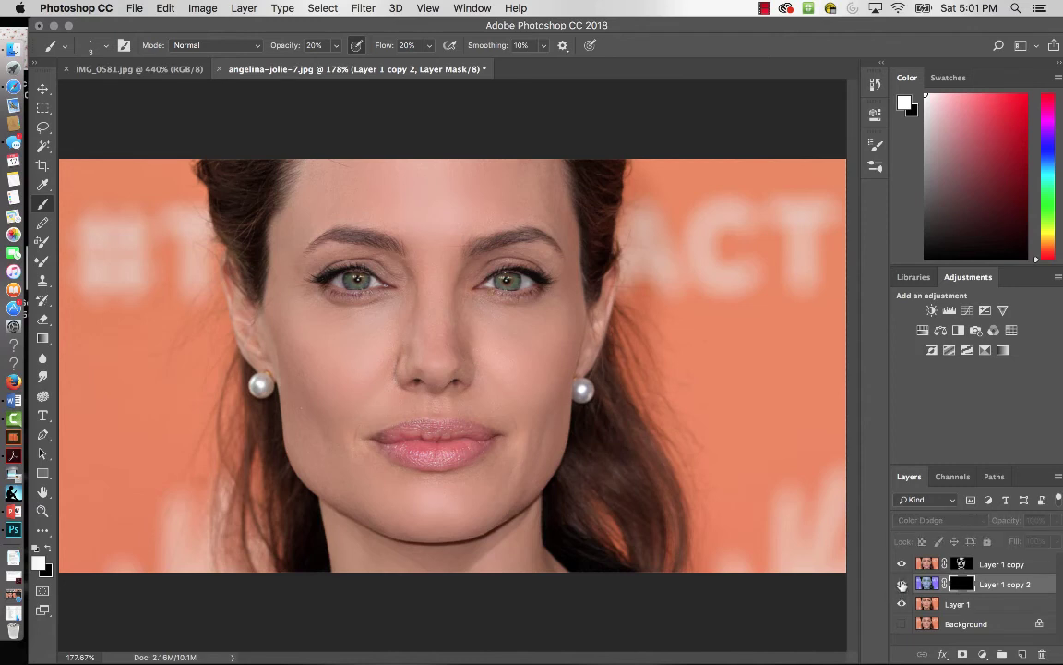
{"action": "left_click", "coordinate": [901, 583]}
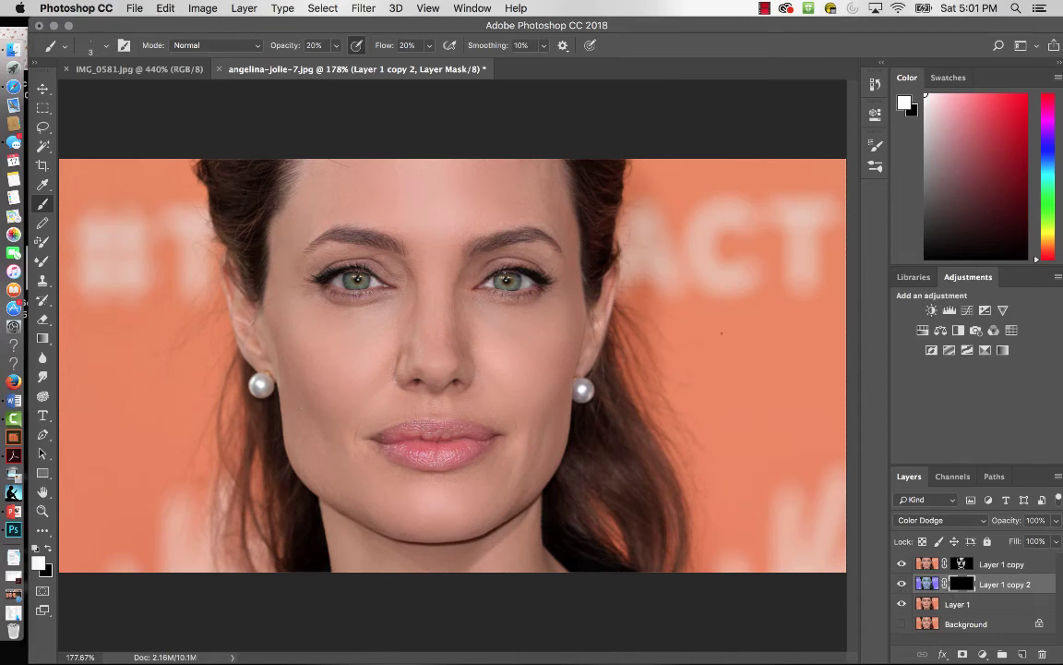
- Target Layer 1 copy 2's image rather than its mask and apply Hue/Saturation with hue -180, saturation +46 and lightness +13
{"action": "left_click", "coordinate": [196, 9]}
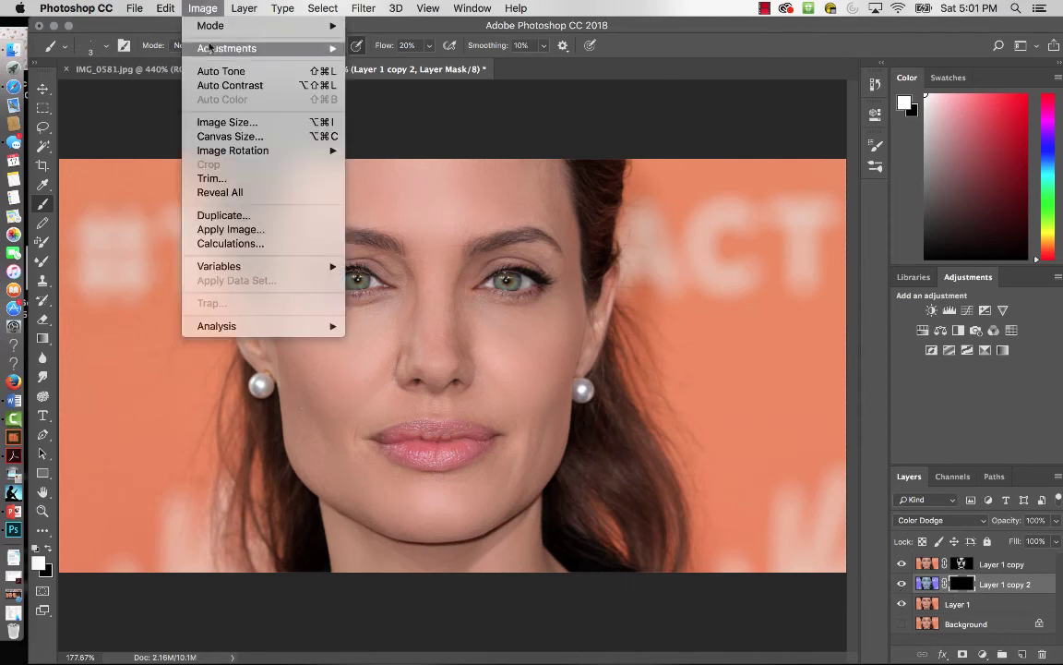
{"action": "mouse_move", "coordinate": [226, 49]}
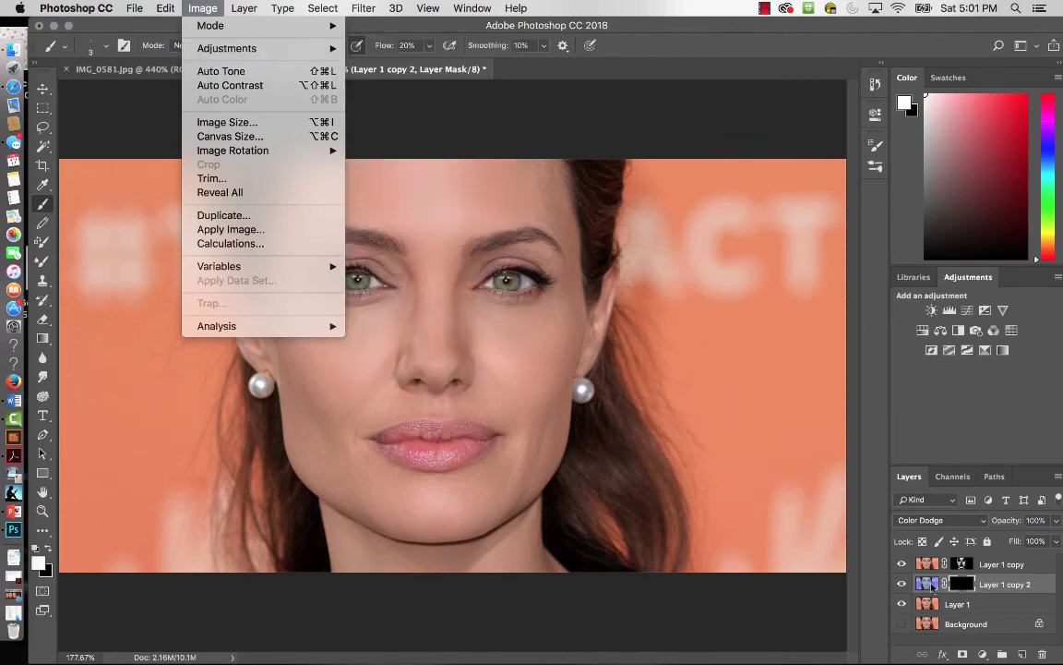
{"action": "left_click", "coordinate": [930, 587]}
{"action": "left_click", "coordinate": [927, 583]}
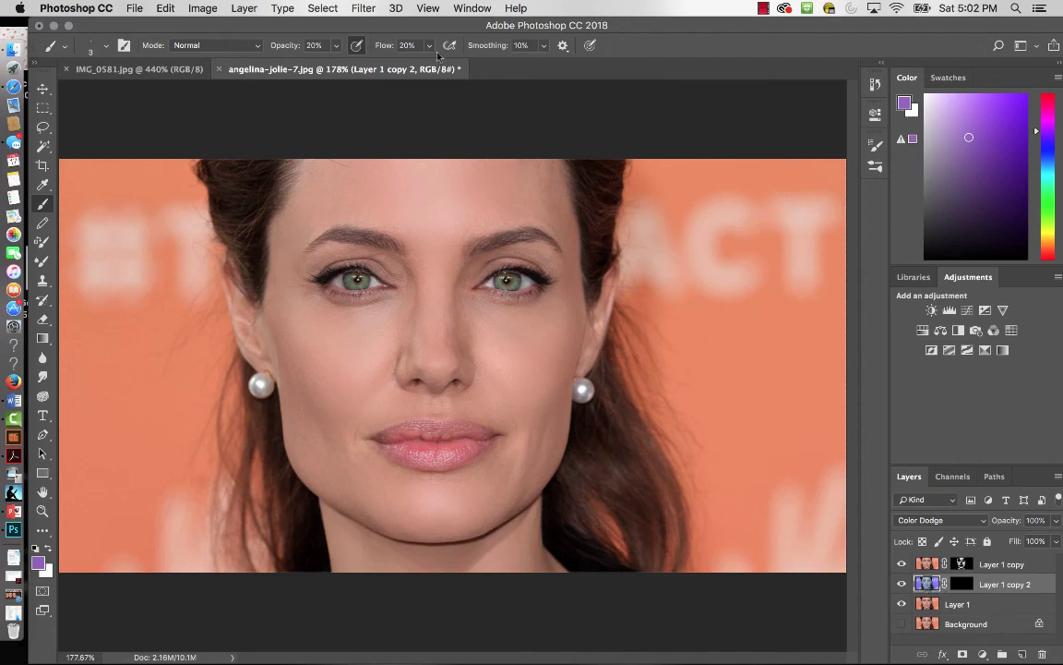
{"action": "left_click", "coordinate": [190, 9]}
{"action": "mouse_move", "coordinate": [202, 51]}
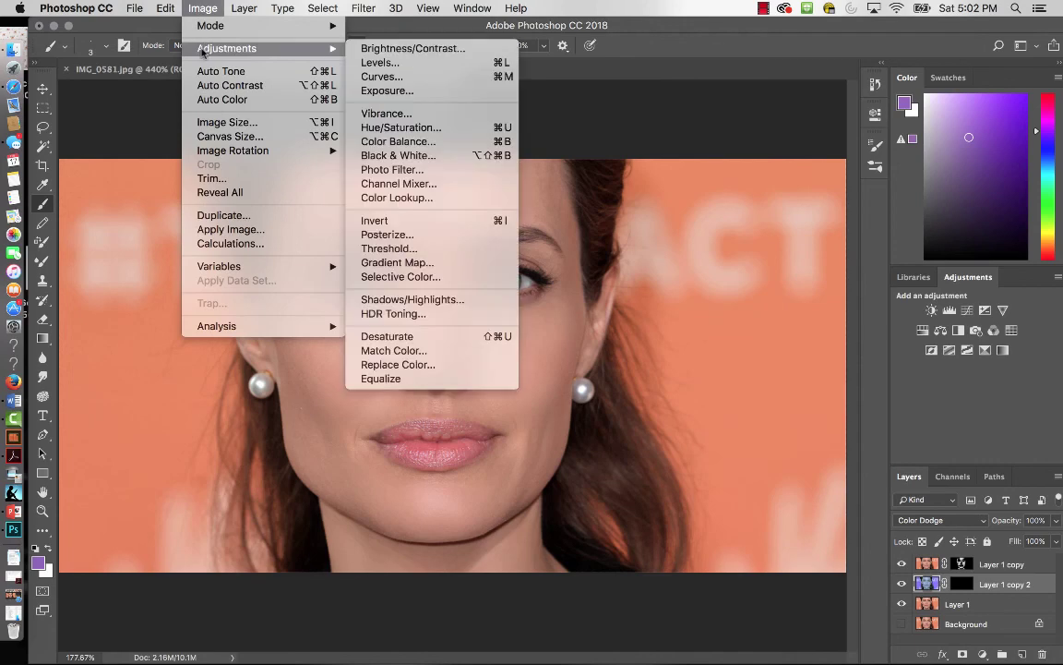
{"action": "left_click", "coordinate": [393, 127]}
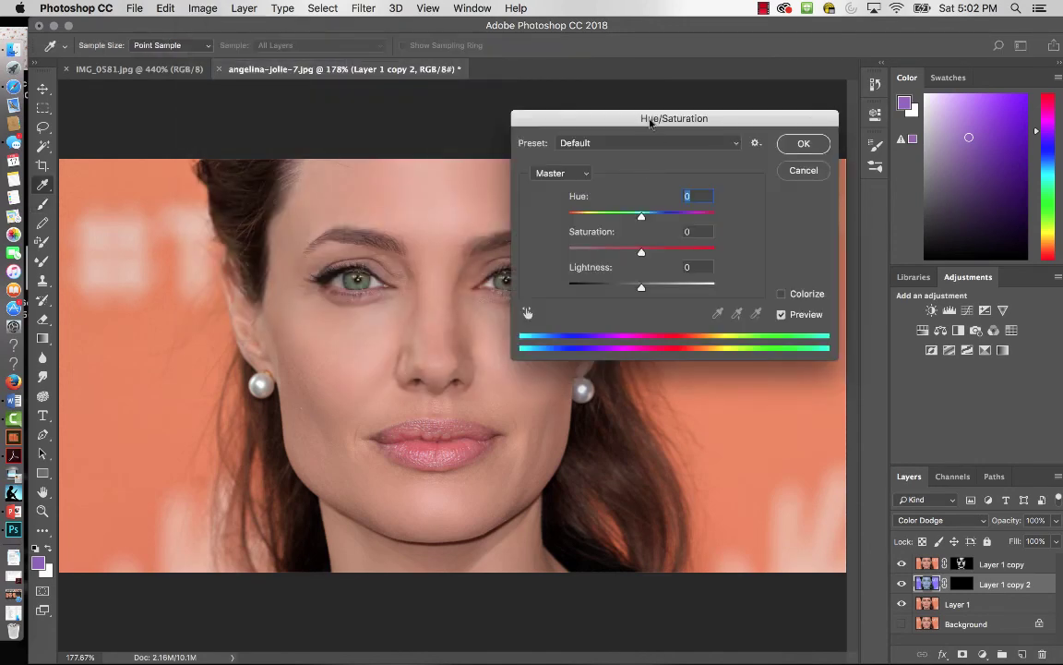
{"action": "left_click_drag", "start_coordinate": [649, 121], "coordinate": [736, 120]}
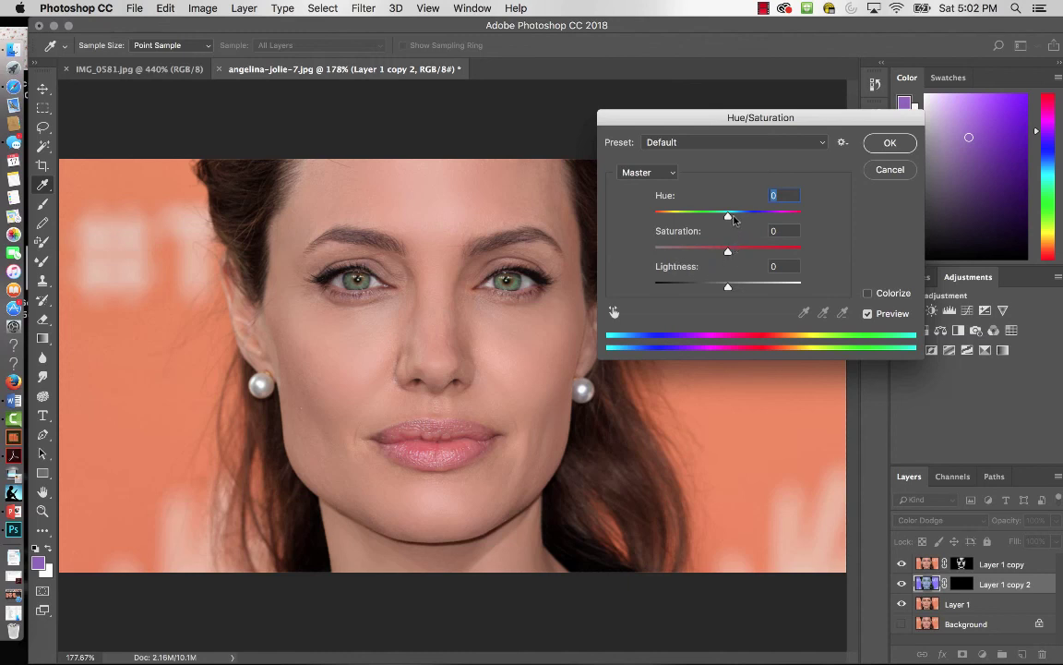
{"action": "left_click_drag", "start_coordinate": [727, 215], "coordinate": [769, 217]}
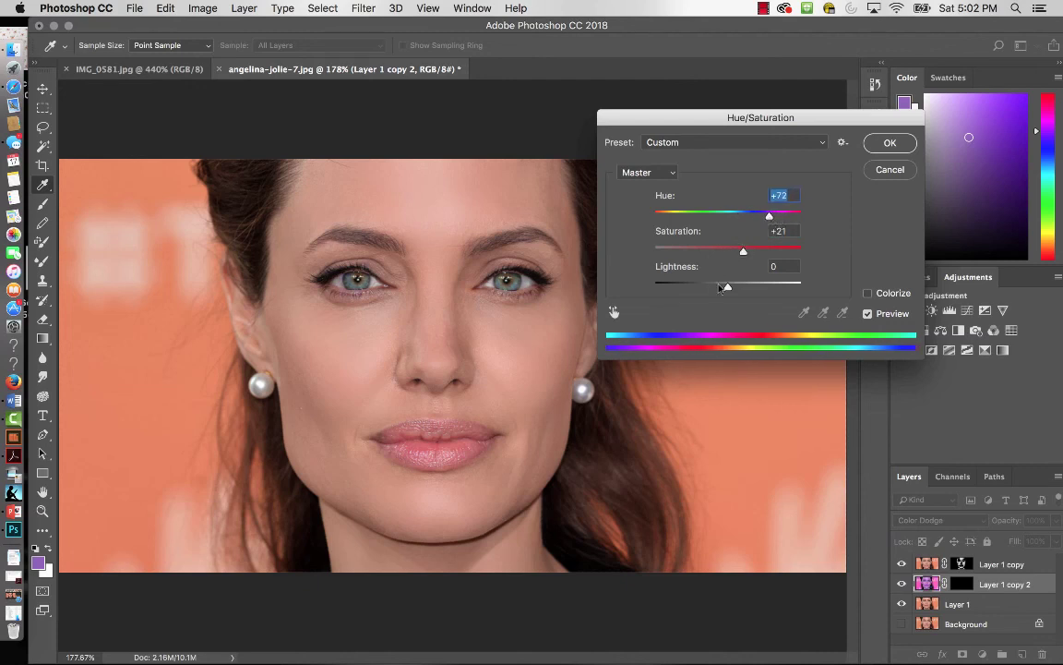
{"action": "left_click_drag", "start_coordinate": [727, 286], "coordinate": [736, 288]}
{"action": "left_click_drag", "start_coordinate": [769, 216], "coordinate": [655, 218]}
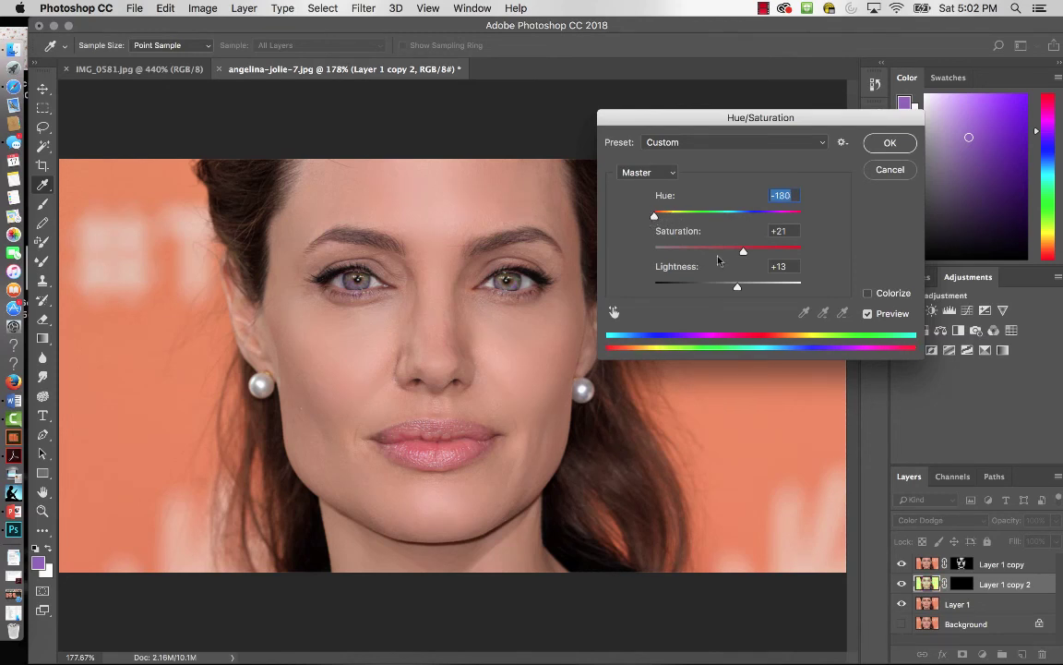
{"action": "left_click_drag", "start_coordinate": [743, 251], "coordinate": [766, 254]}
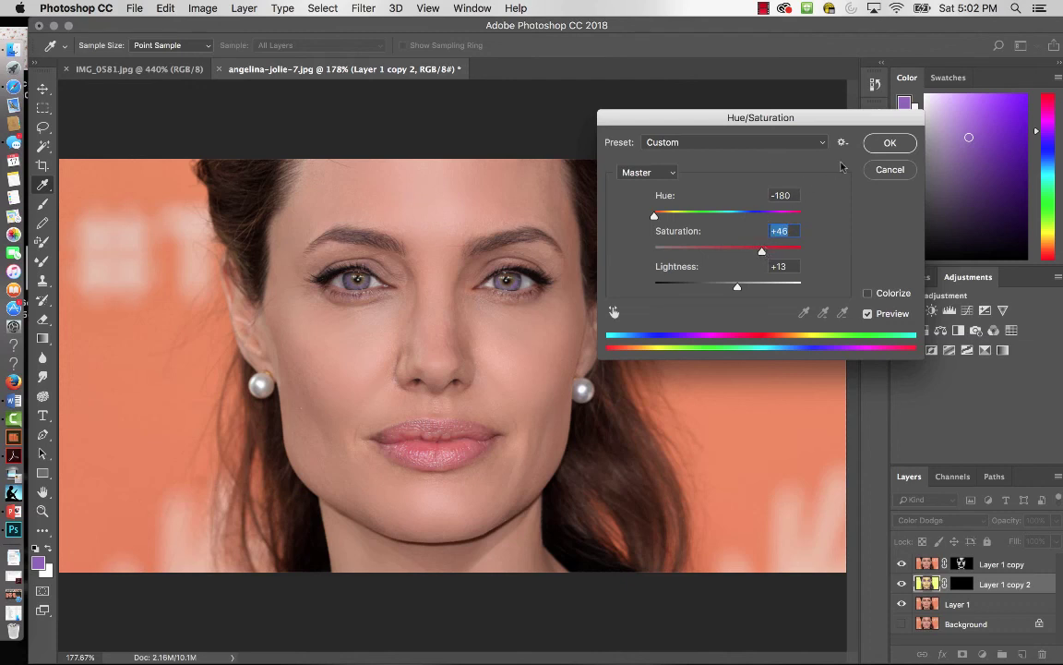
{"action": "left_click", "coordinate": [889, 143]}
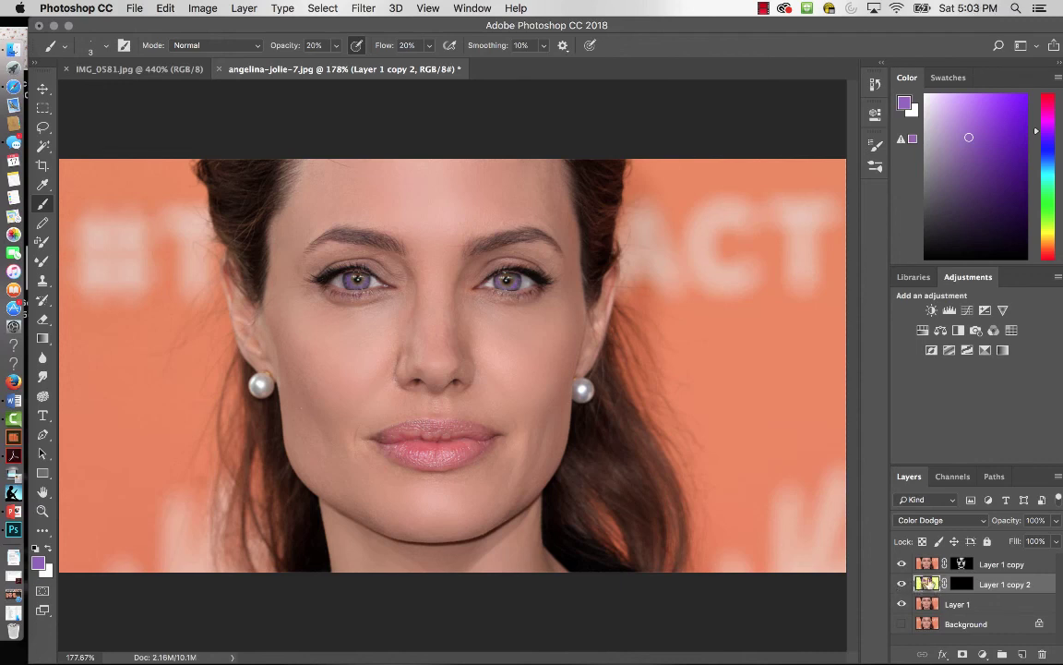
- Select Layer 1 copy 2's mask and toggle the layer's visibility to compare the eyes with and without the new hue
{"action": "left_click", "coordinate": [960, 586]}
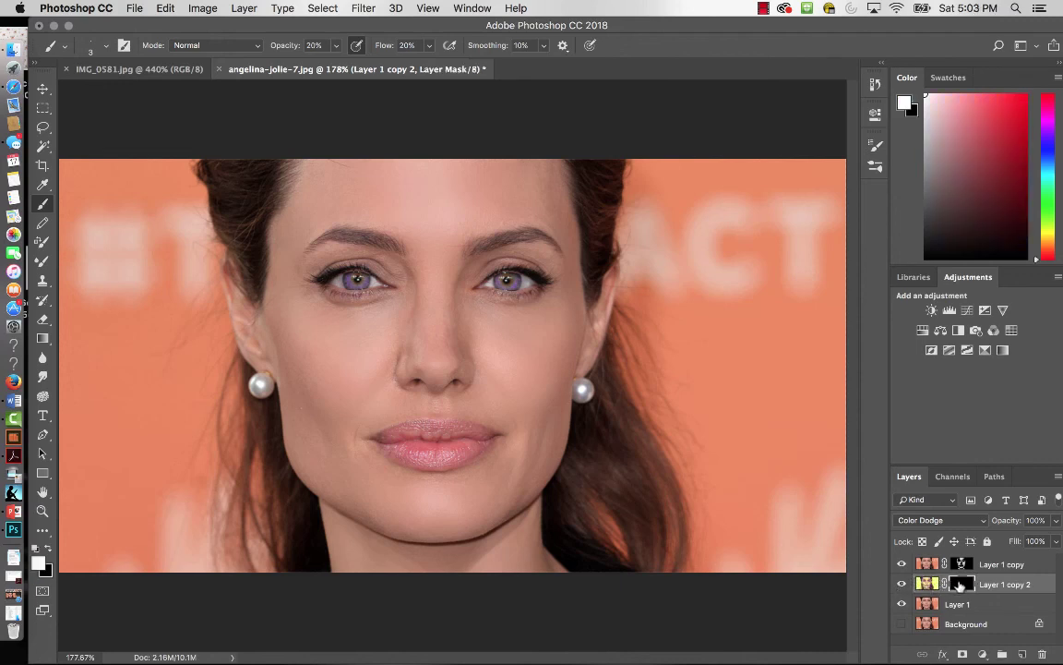
{"action": "left_click", "coordinate": [902, 584]}
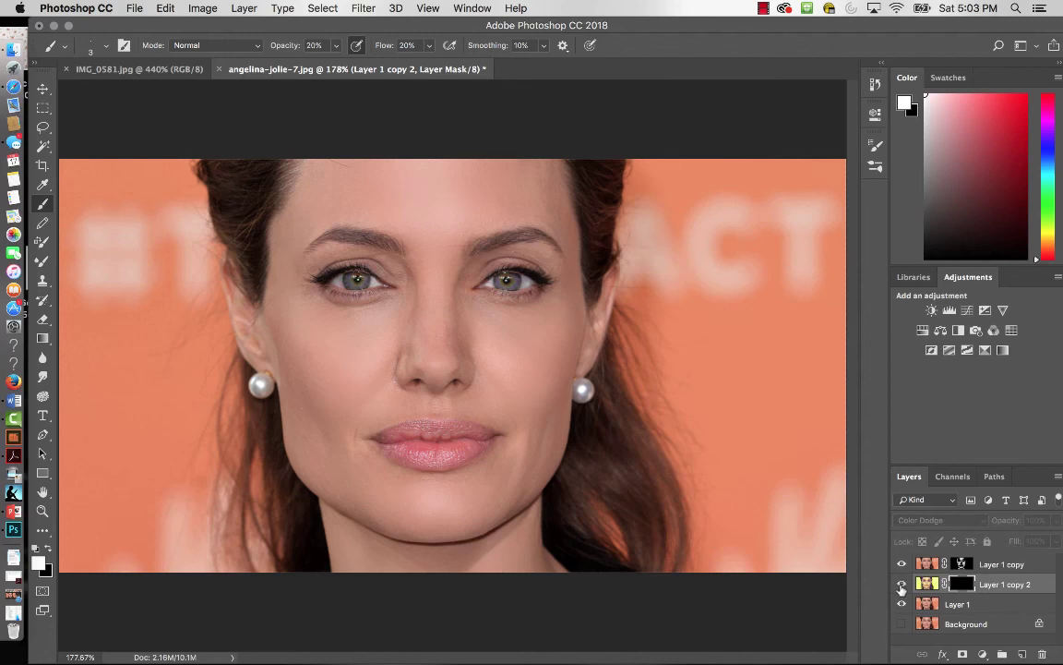
{"action": "left_click", "coordinate": [902, 584]}
{"action": "left_click", "coordinate": [902, 585]}
{"action": "left_click", "coordinate": [902, 584]}
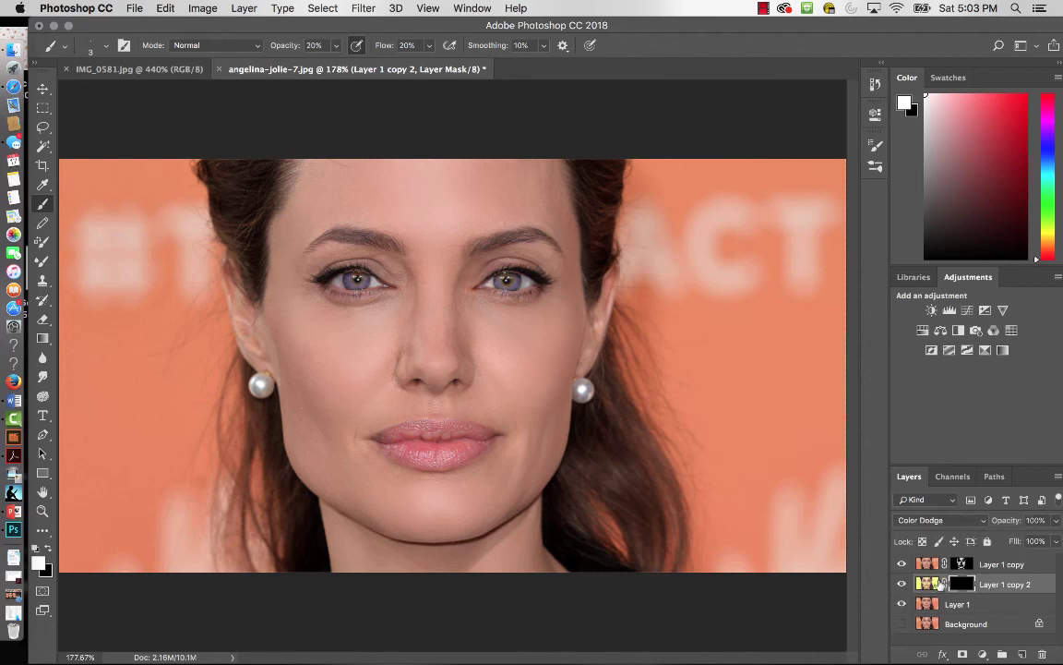